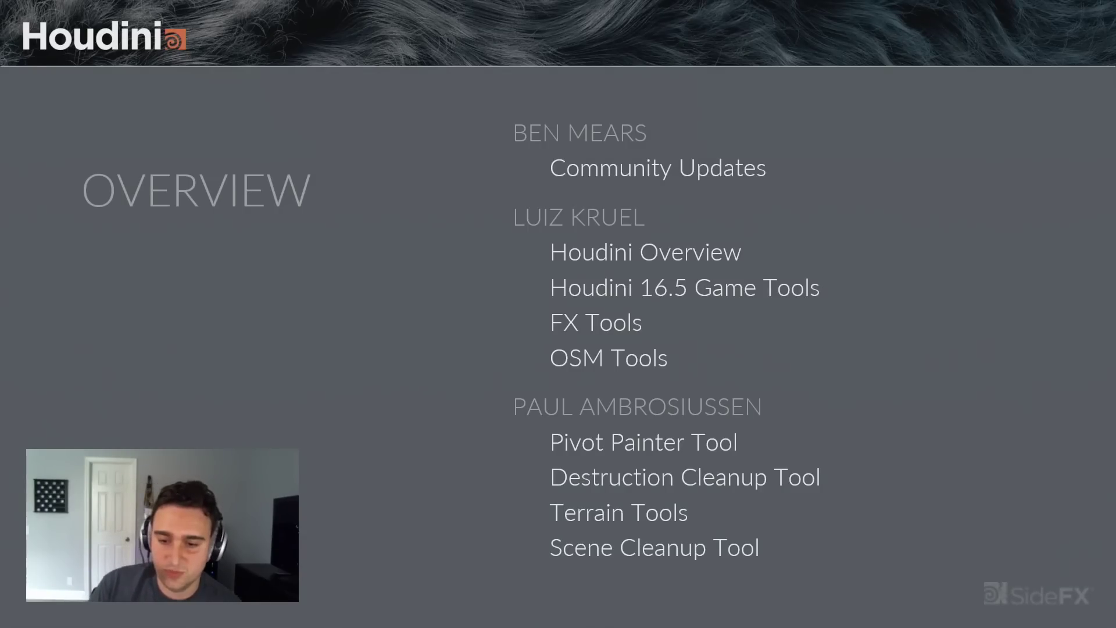
key("Right")
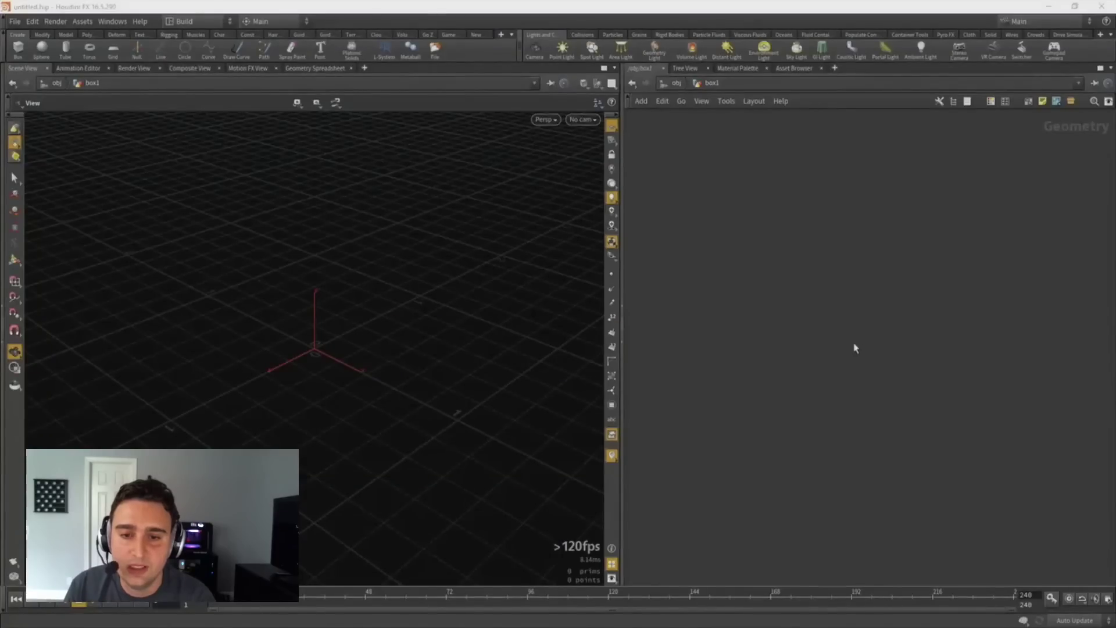
Add a Box node to the empty geometry network.
left_click(767, 306)
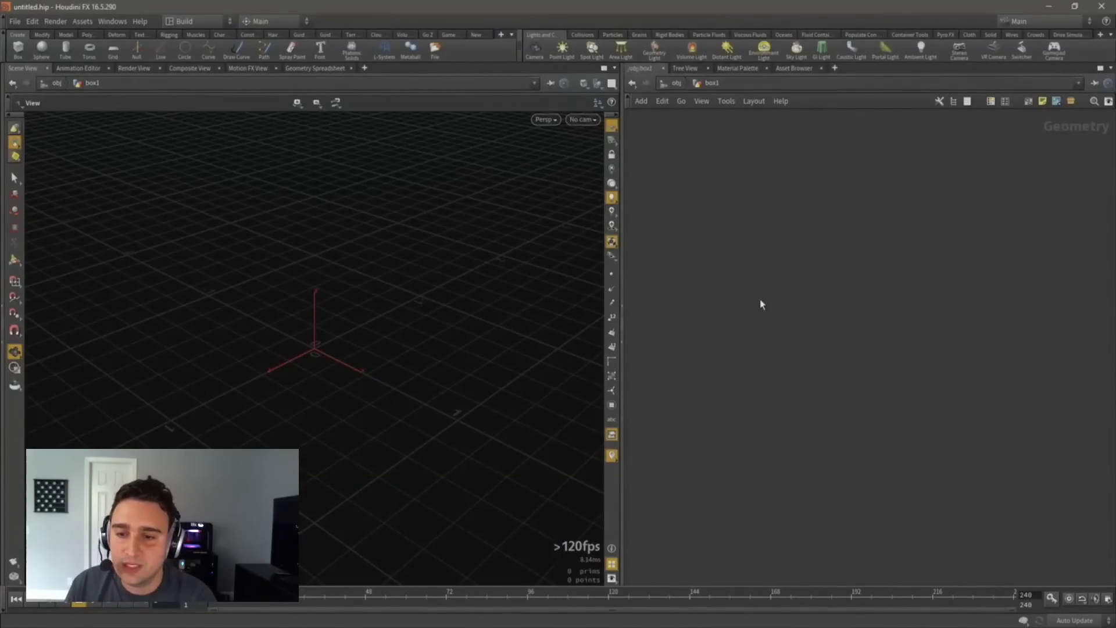
key("Tab")
key("Return")
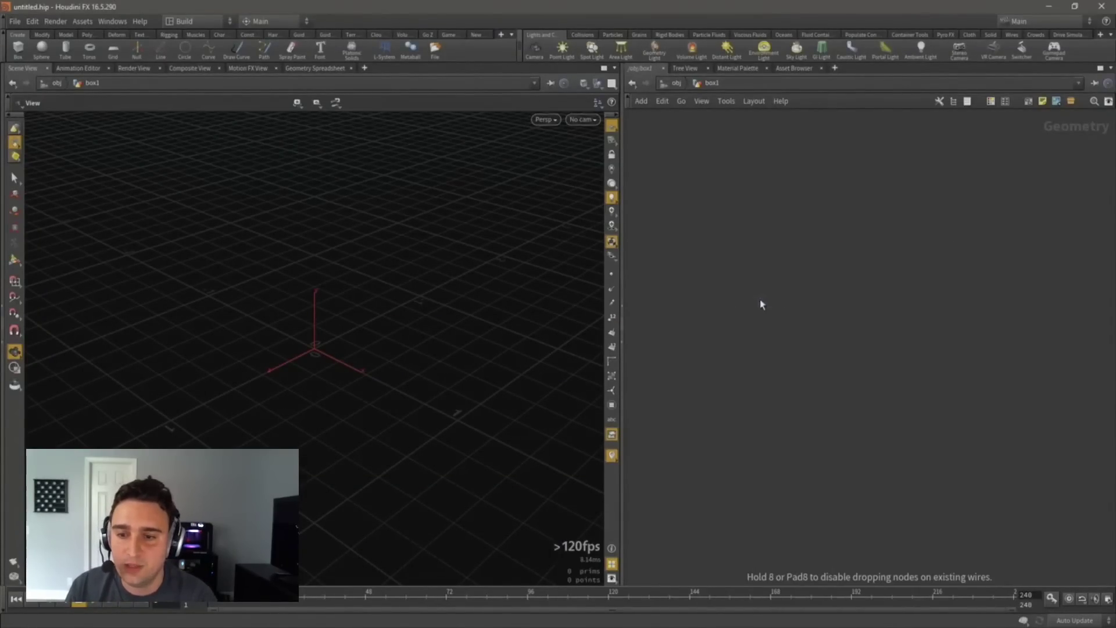
left_click(759, 299)
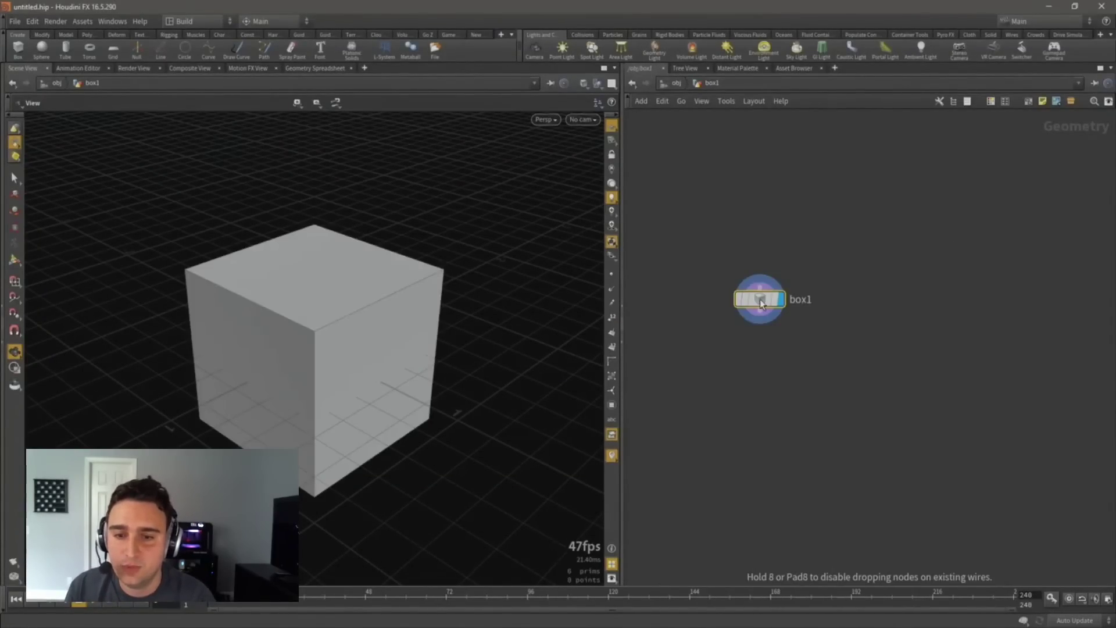
Add a PolyBevel node below the box, feed the box into it and display its result.
key("Tab")
left_click(847, 236)
left_click(759, 358)
left_click_drag(750, 346, 760, 312)
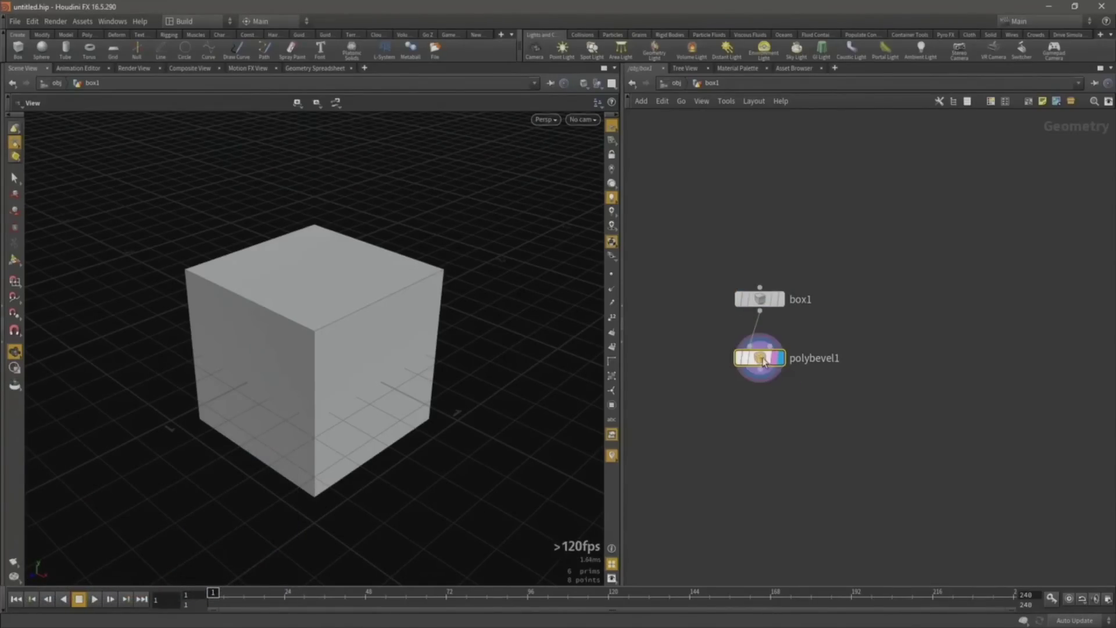
Show the PolyBevel parameters, then set the bevel offset to about 0.076 and the fillet shape to Round.
key("p")
left_click_drag(1026, 204, 1029, 202)
left_click(931, 277)
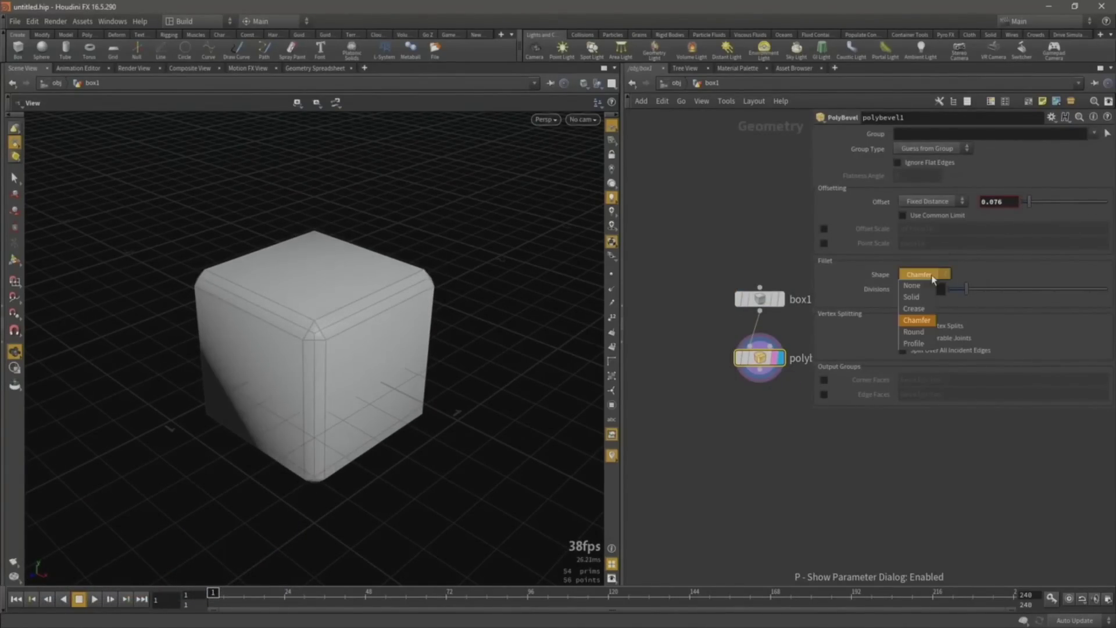
left_click(919, 331)
left_click_drag(505, 372, 491, 387, "alt")
Add a Normal node after the PolyBevel, display it and set its weighting method to By Face Area.
key("Tab")
type("normal")
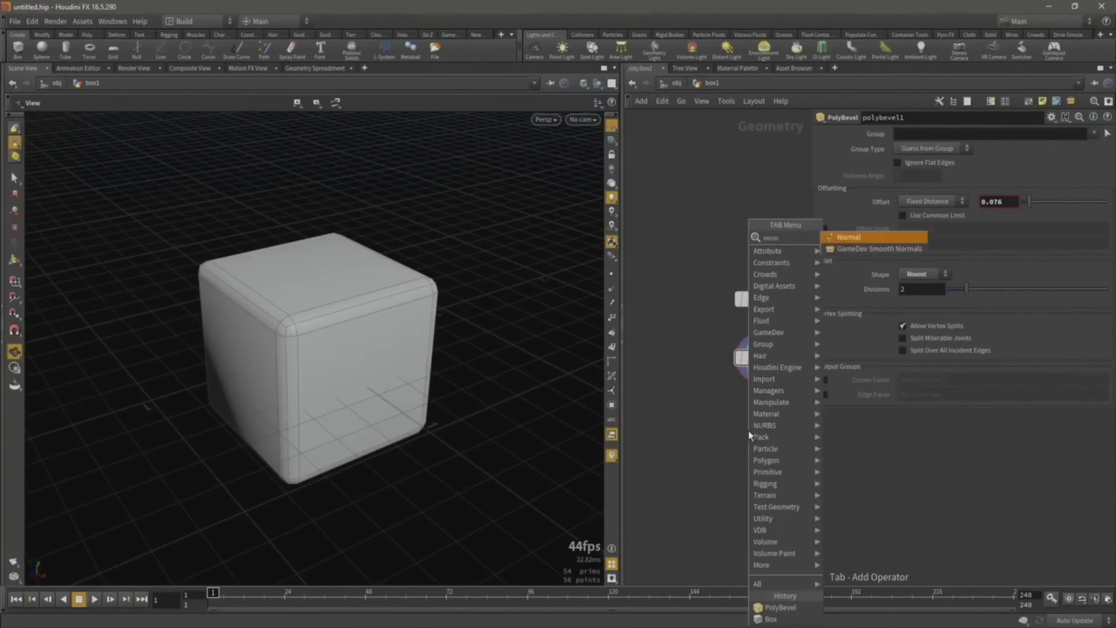
key("Return")
left_click(749, 435)
left_click(760, 382)
left_click(748, 418)
left_click(770, 430)
left_click(934, 193)
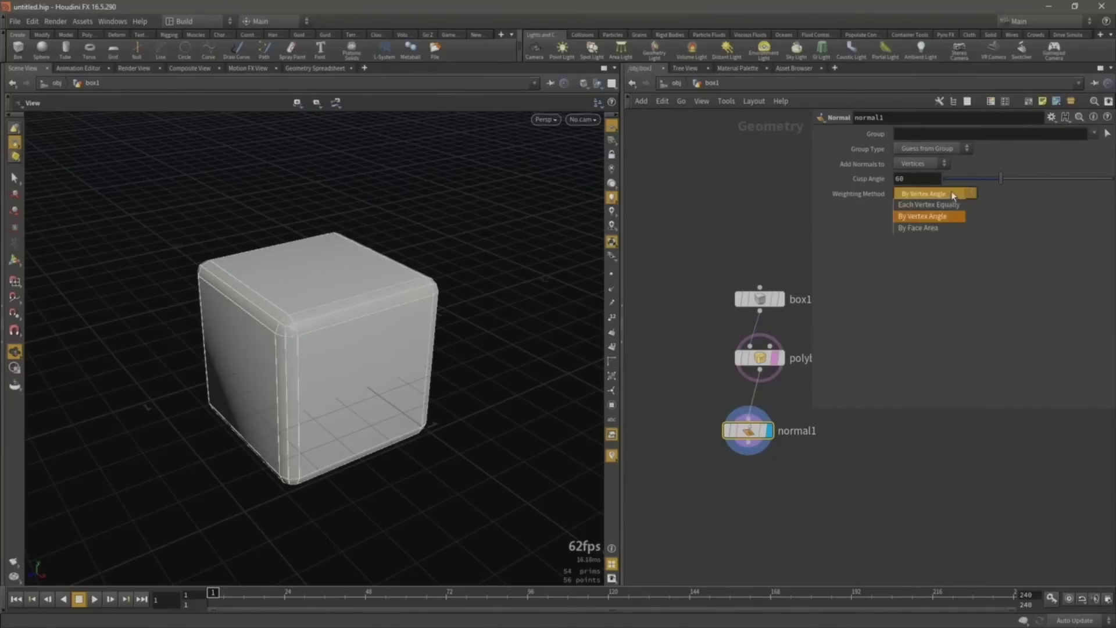
left_click(934, 229)
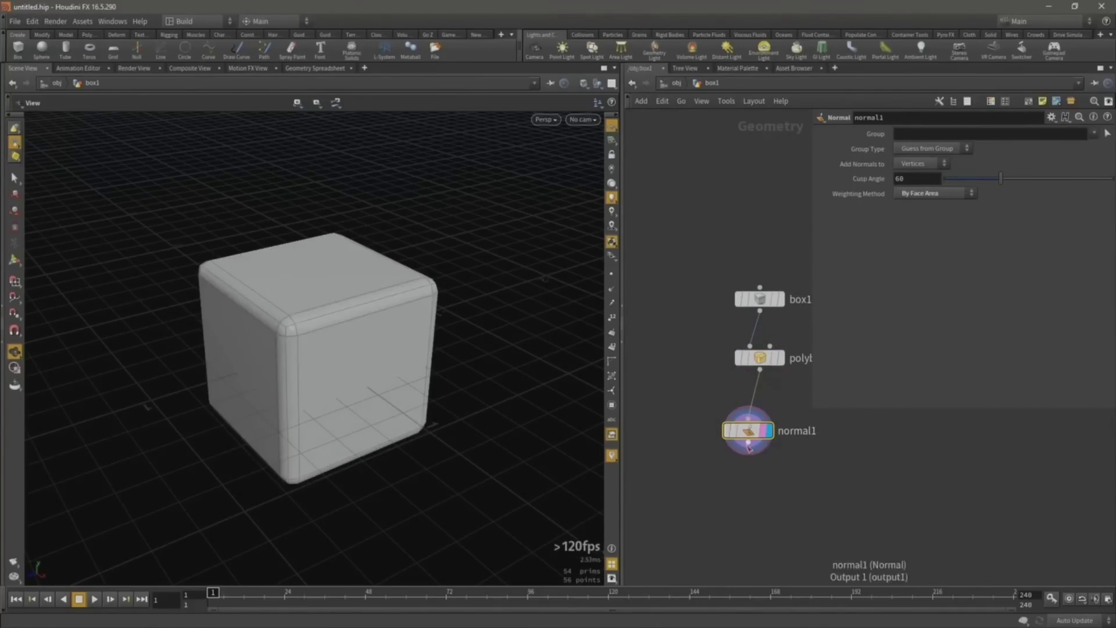
Reduce the PolyBevel offset to about 0.041.
left_click(760, 357)
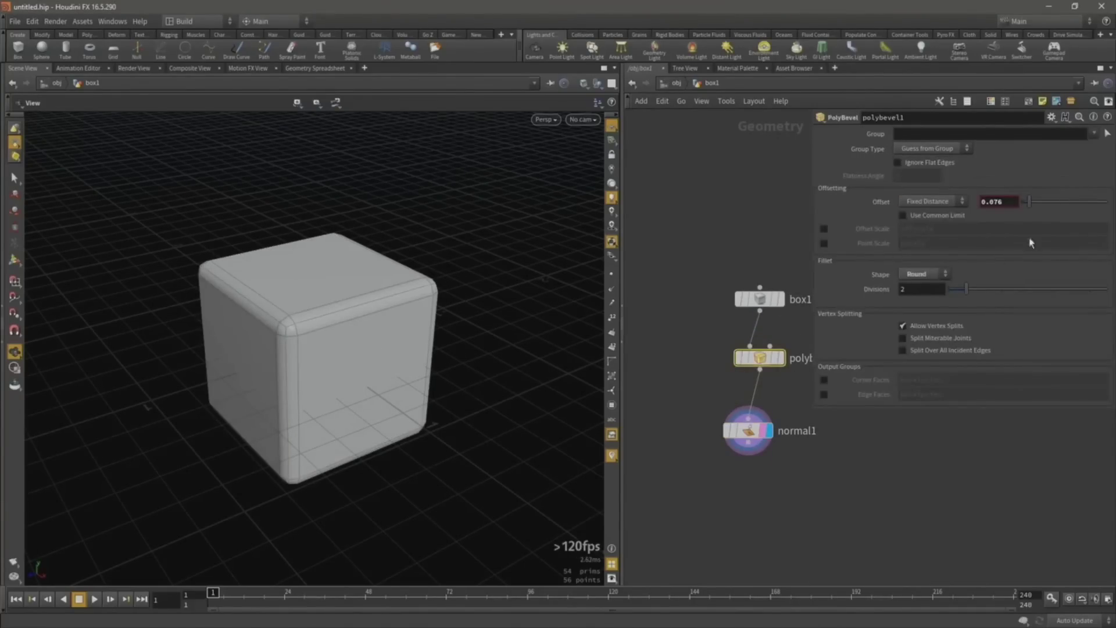
left_click_drag(1032, 206, 1026, 209)
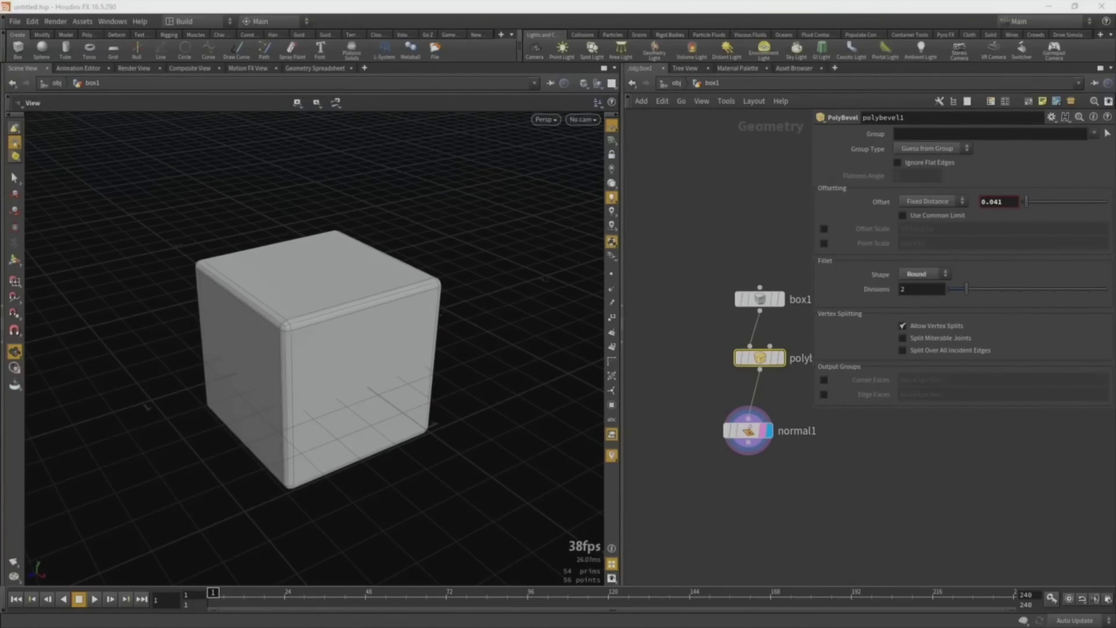
left_click(870, 460)
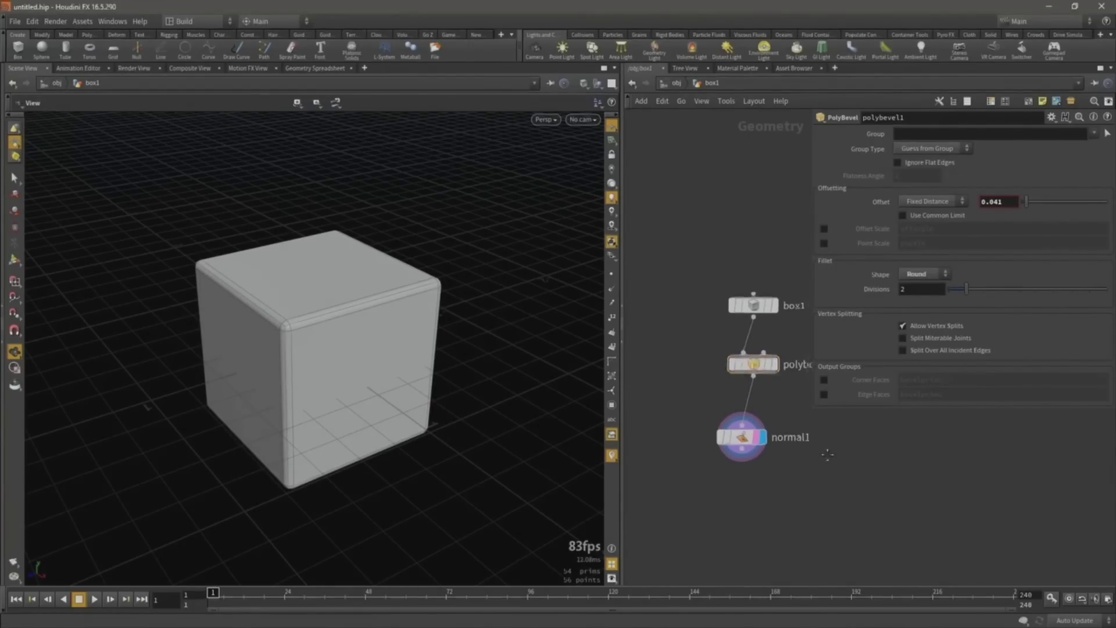
Add a Tube node beside the box chain and display it.
key("Tab")
type("tube")
key("Return")
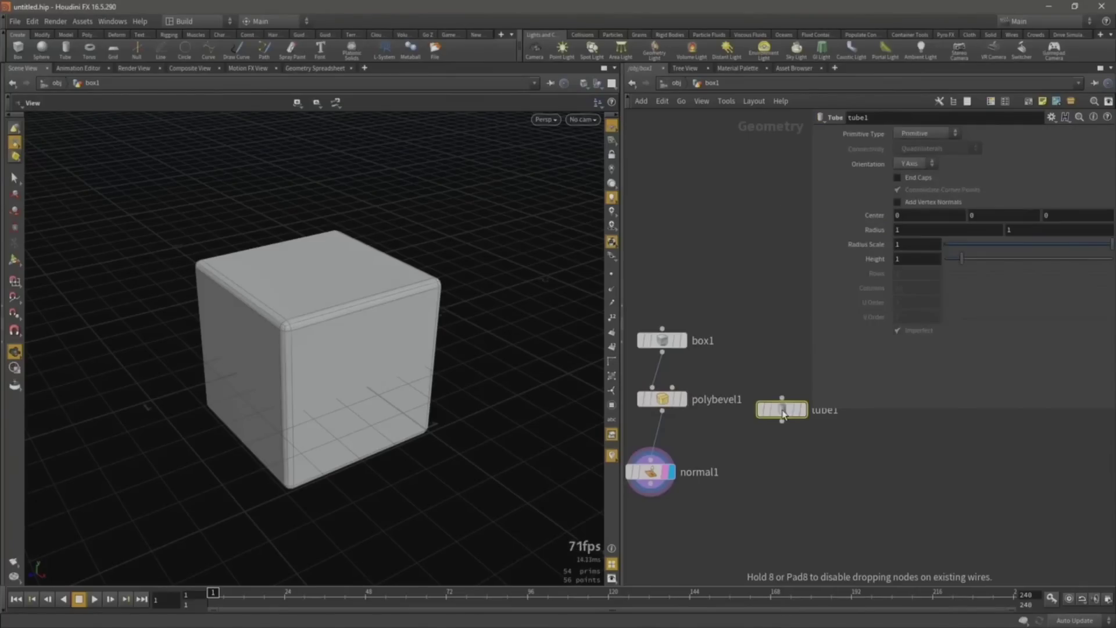
left_click(802, 410)
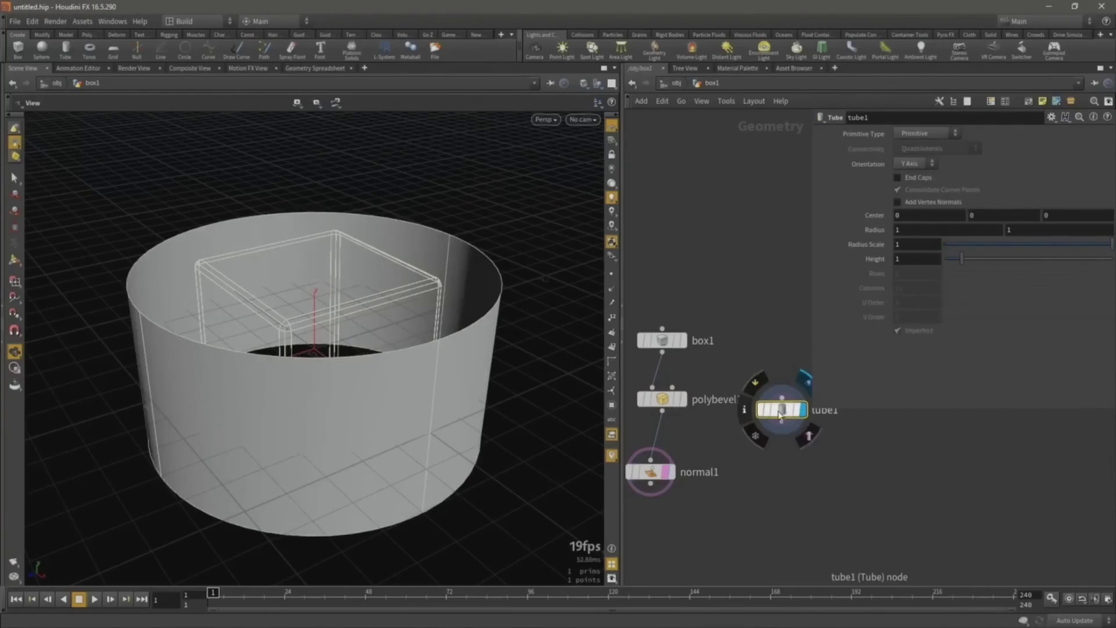
Configure the tube as a polygon with end caps, radius scale about 0.278 and height about 1.67.
left_click(991, 246)
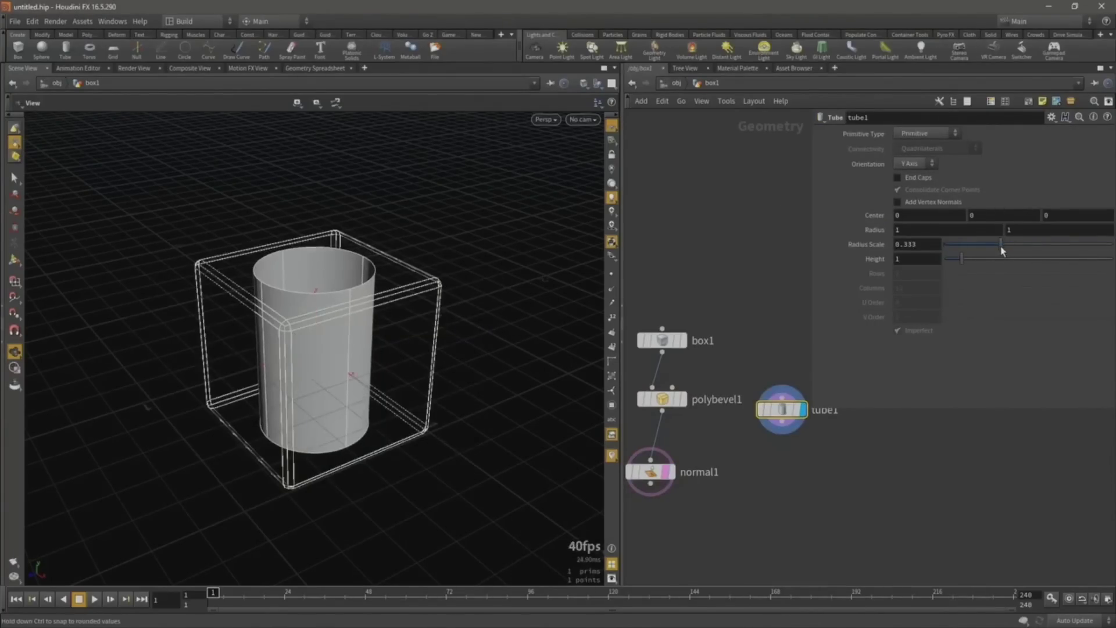
left_click_drag(992, 251, 972, 258)
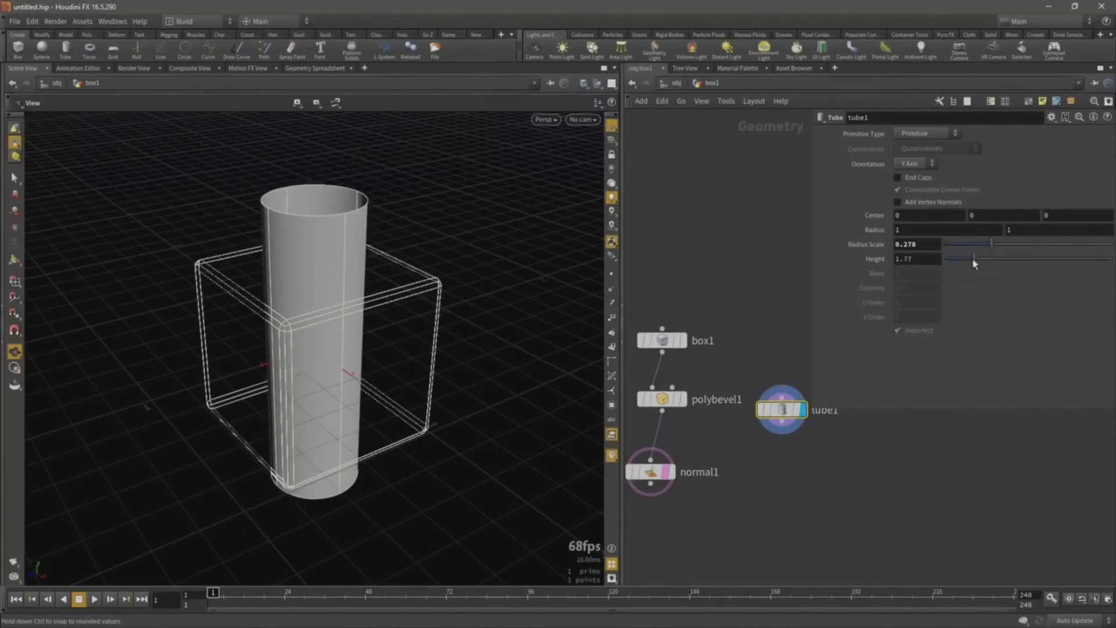
left_click(921, 178)
left_click(924, 134)
left_click(922, 155)
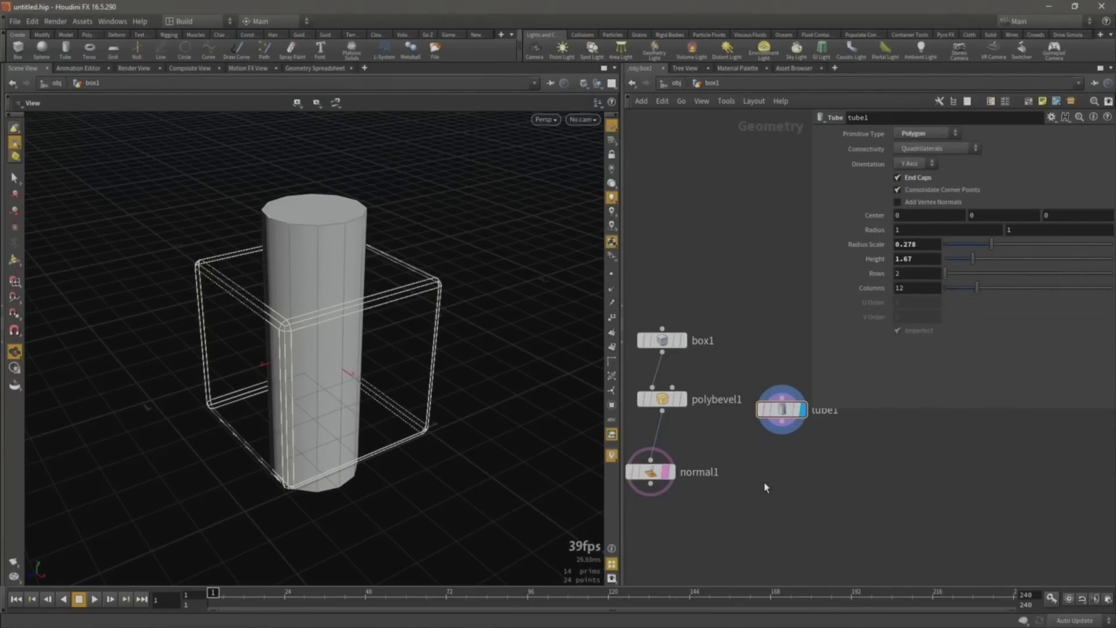
Add a Boolean node with the Normal node as its first input and the tube as its second, and display it.
key("Tab")
type("boolean")
key("Return")
left_click(739, 514)
left_click(650, 483)
left_click(729, 502)
left_click(782, 429)
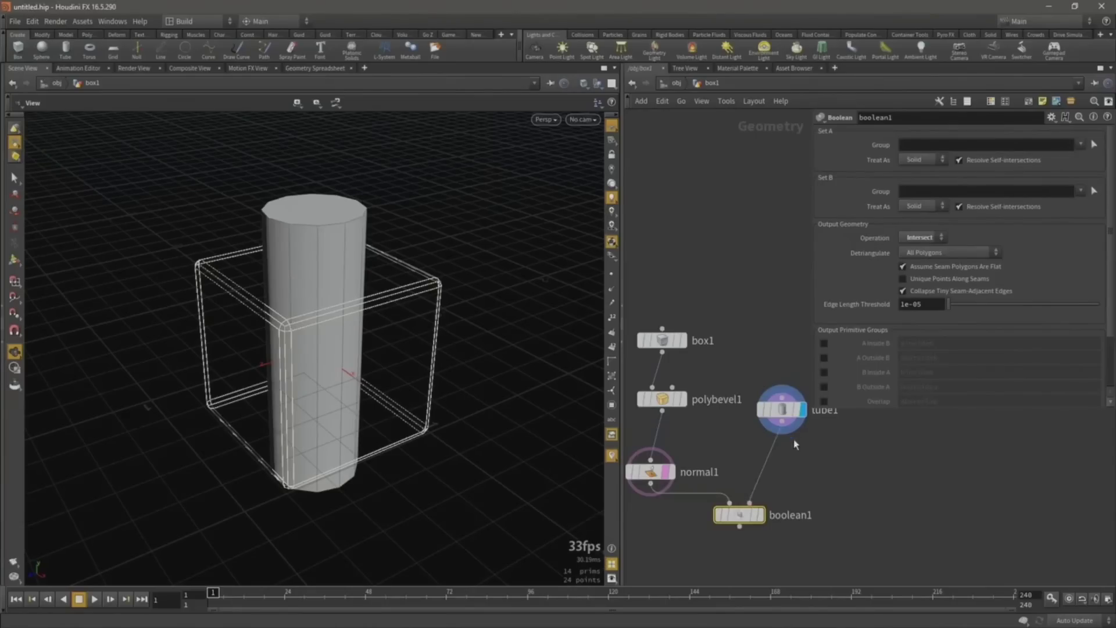
left_click(749, 503)
left_click(762, 514)
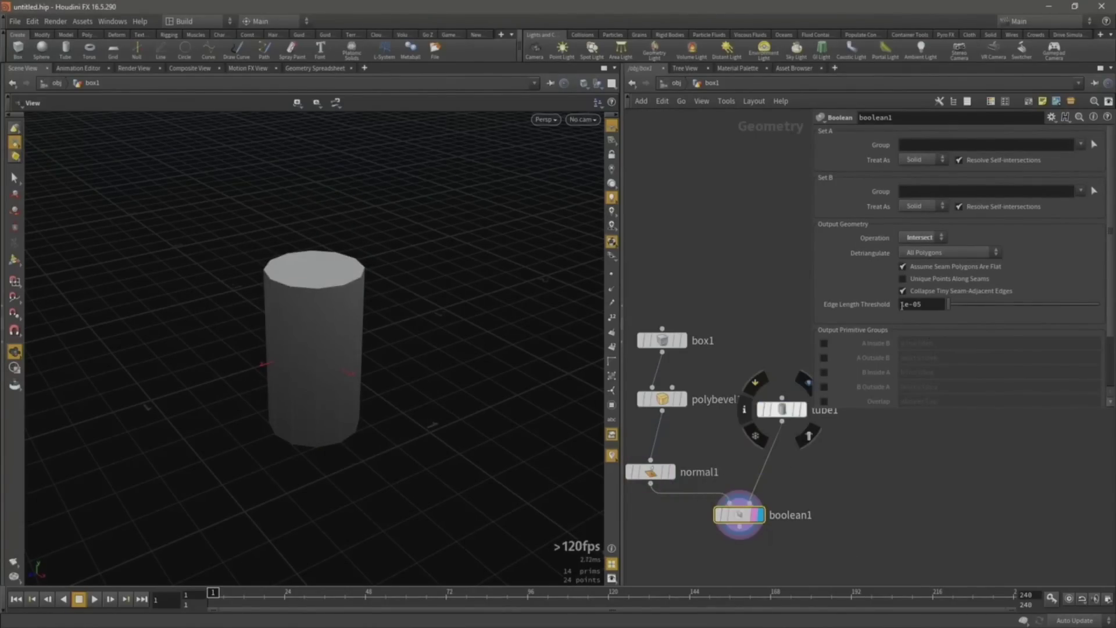
Set the Boolean operation to Subtract and enable the A-B Seams output edge group.
left_click(929, 238)
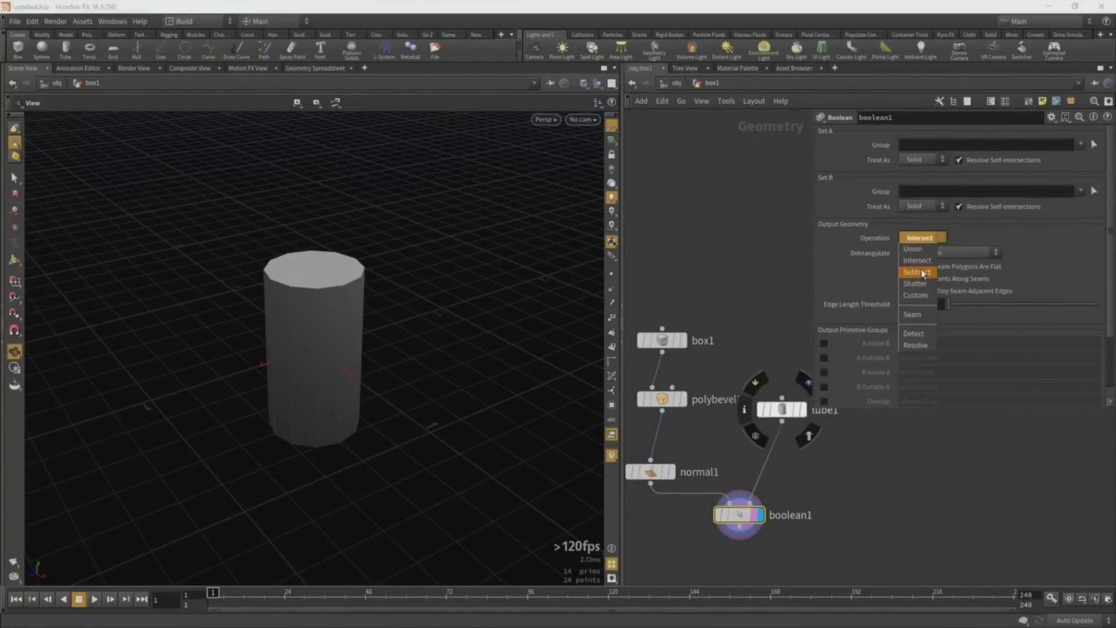
left_click(923, 267)
left_click_drag(453, 313, 403, 360)
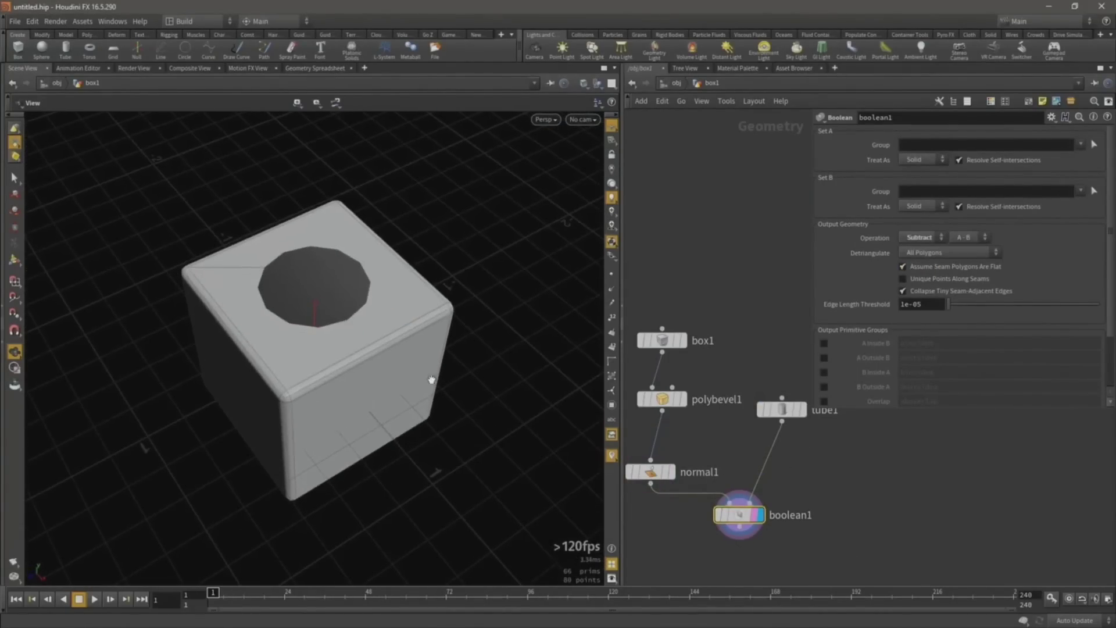
middle_click_drag(828, 544, 825, 467)
scroll(864, 374, "down", 3)
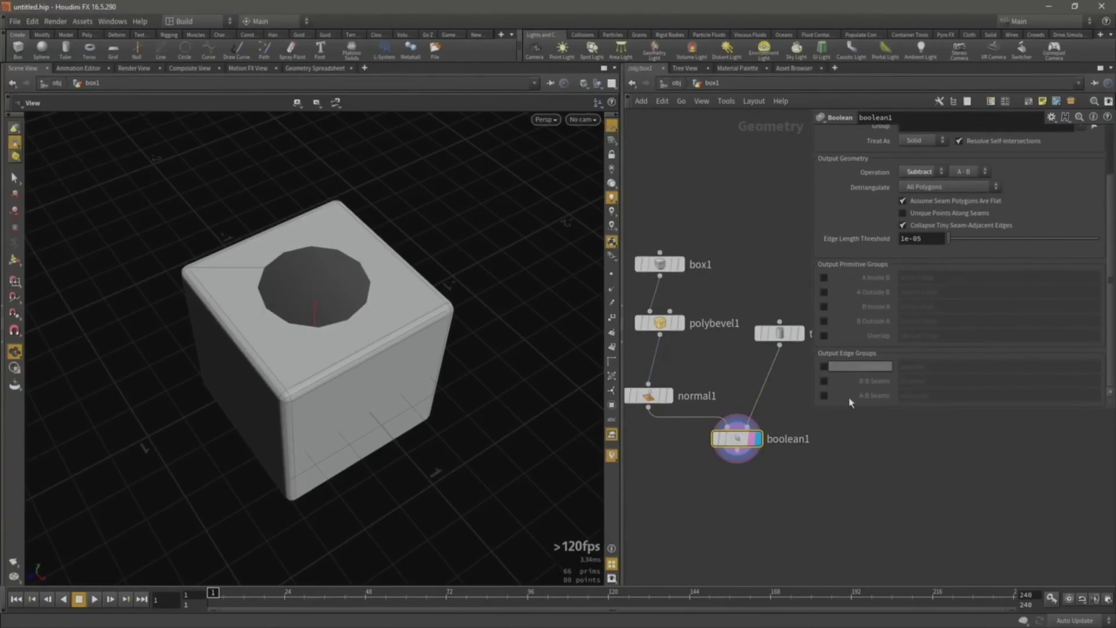
left_click(824, 397)
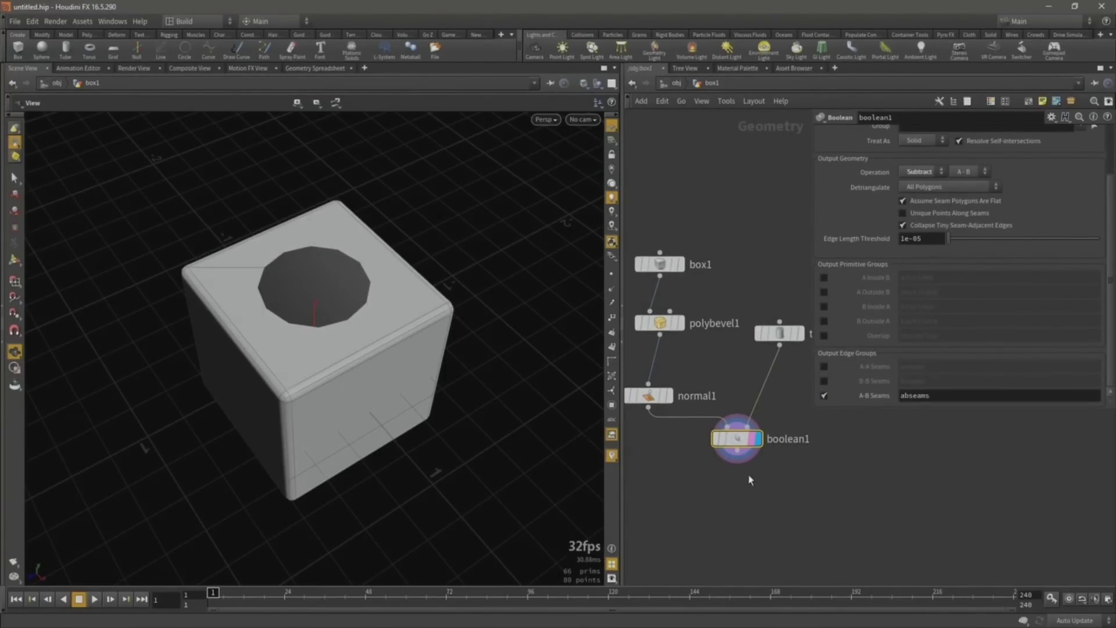
Add a second PolyBevel node below the Boolean, wired to its output, and display it.
key("Tab")
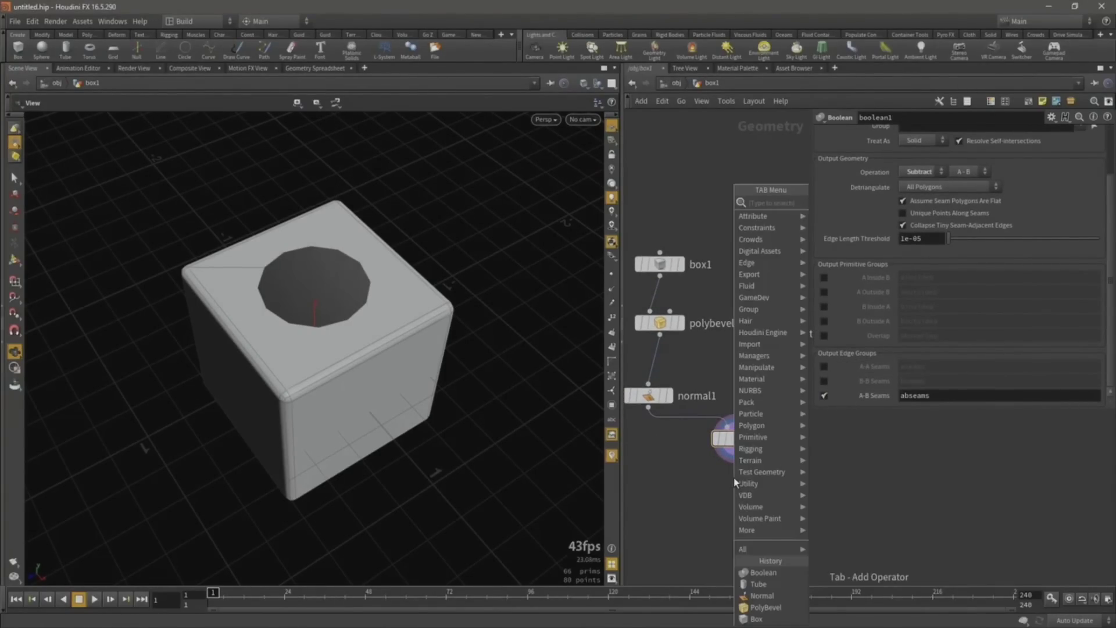
type("polybevel")
key("Return")
left_click(741, 458)
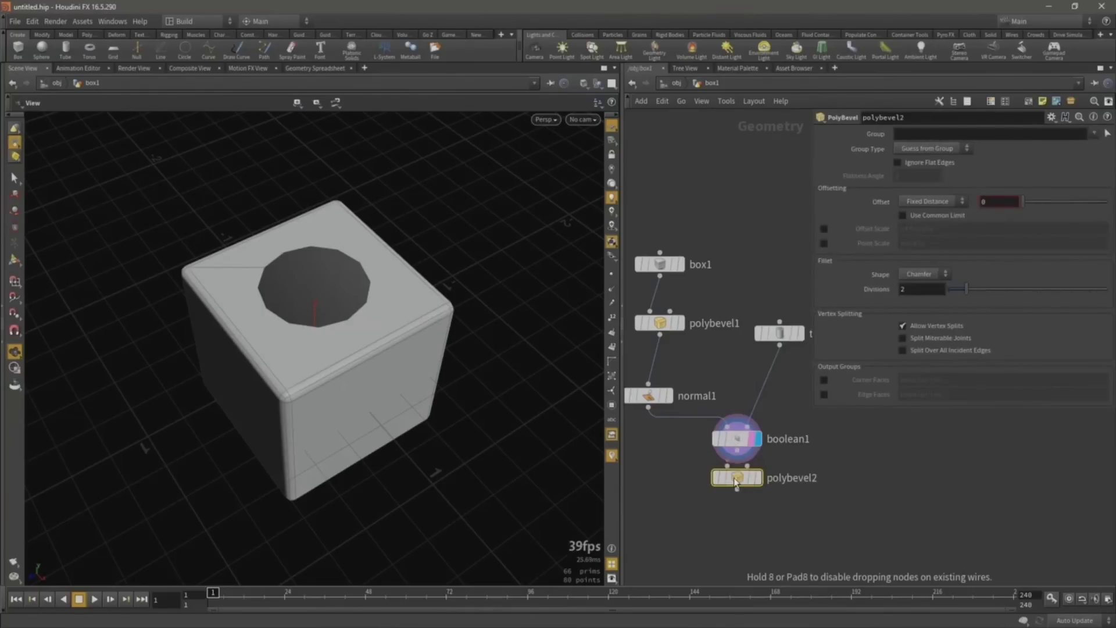
left_click_drag(737, 477, 737, 494)
left_click(757, 494)
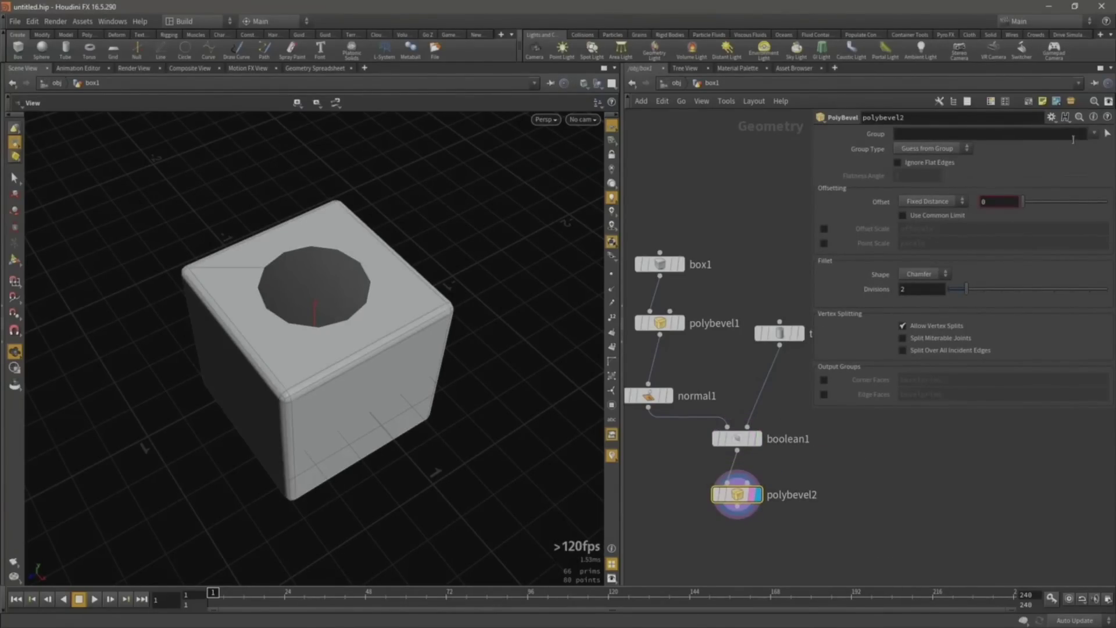
Limit the second PolyBevel to the abseams group, with an offset of about 0.048 and a Round fillet shape.
left_click(1087, 146)
left_click_drag(1023, 202, 1022, 216)
left_click(924, 274)
left_click(920, 328)
left_click_drag(453, 395, 400, 370)
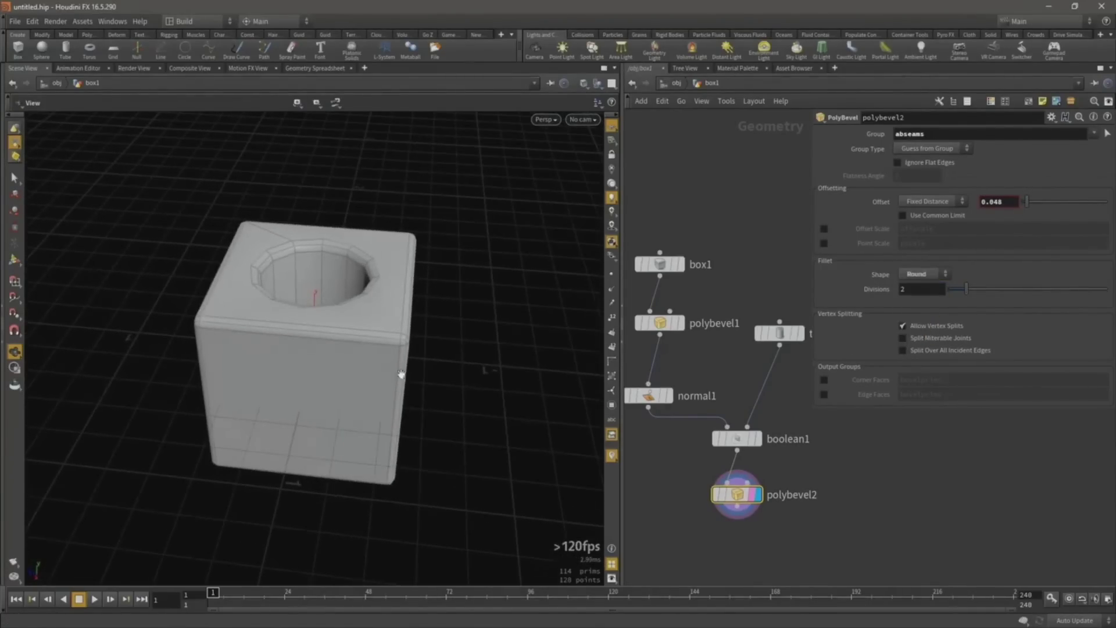
Move the Normal node to the end of the chain after the second PolyBevel, display it and hide the wireframe overlay.
left_click(650, 398)
left_click_drag(651, 401, 738, 548)
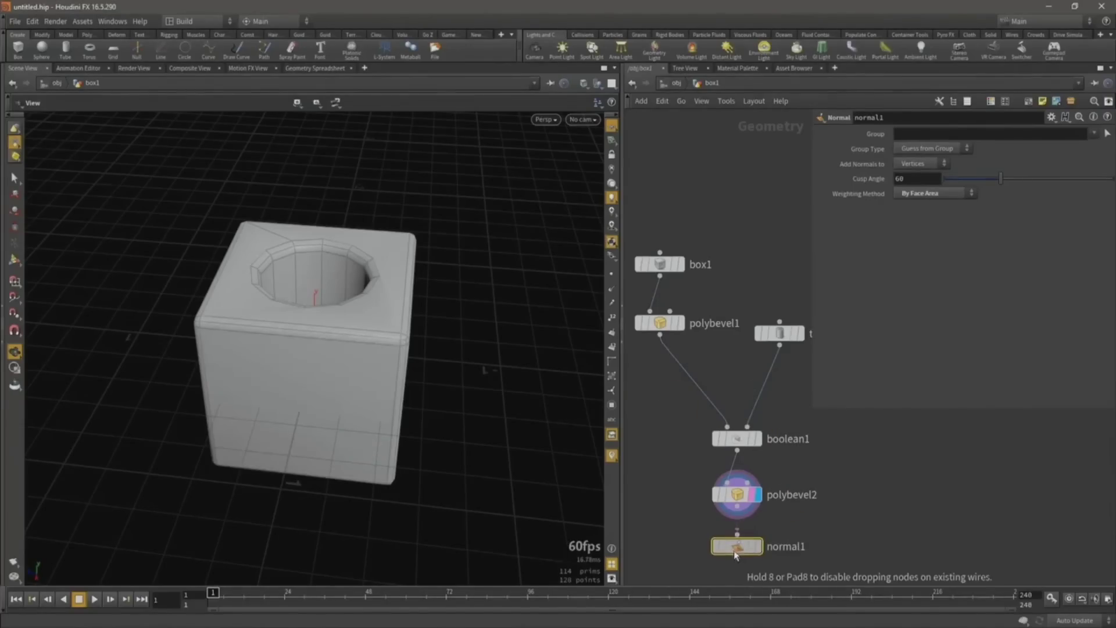
left_click(737, 507)
left_click(737, 533)
left_click(757, 547)
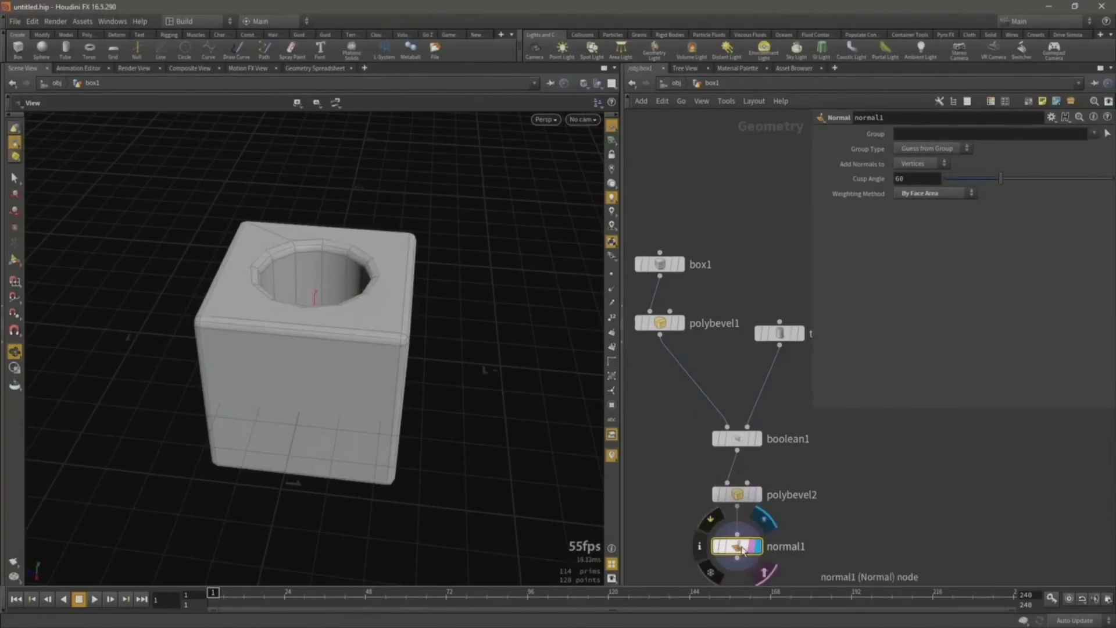
mouse_move(387, 349)
left_mouse_down()
mouse_move(391, 391)
mouse_move(441, 347)
mouse_move(489, 336)
mouse_move(441, 385)
left_mouse_up()
key("shift+w")
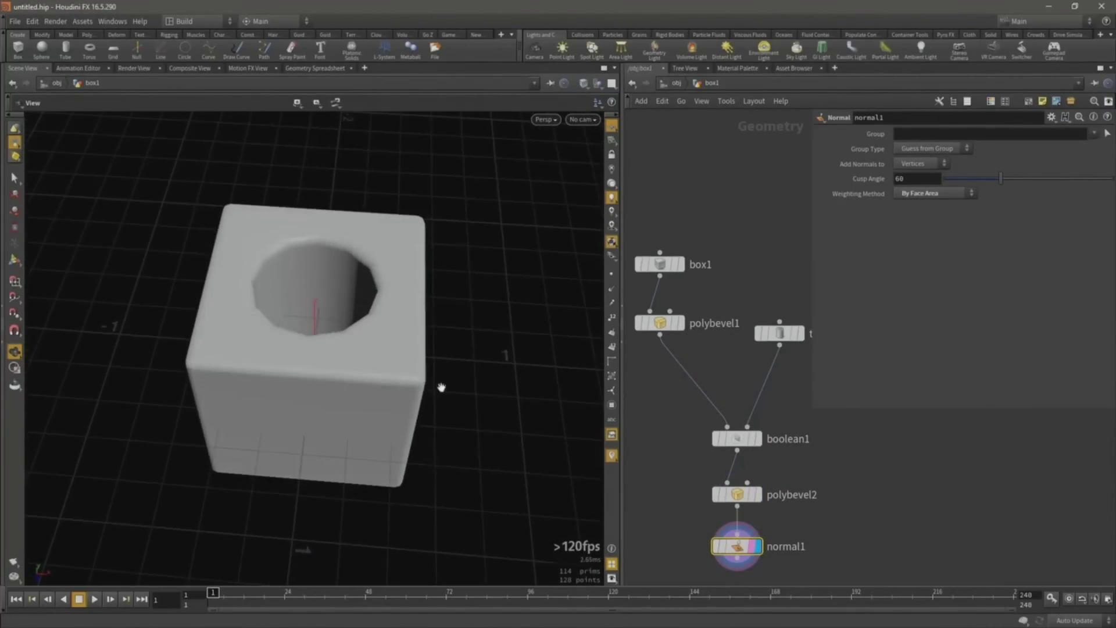
Increase the tube's columns to 27 for a smoother hole.
left_click(780, 332)
left_click_drag(976, 288, 1030, 294)
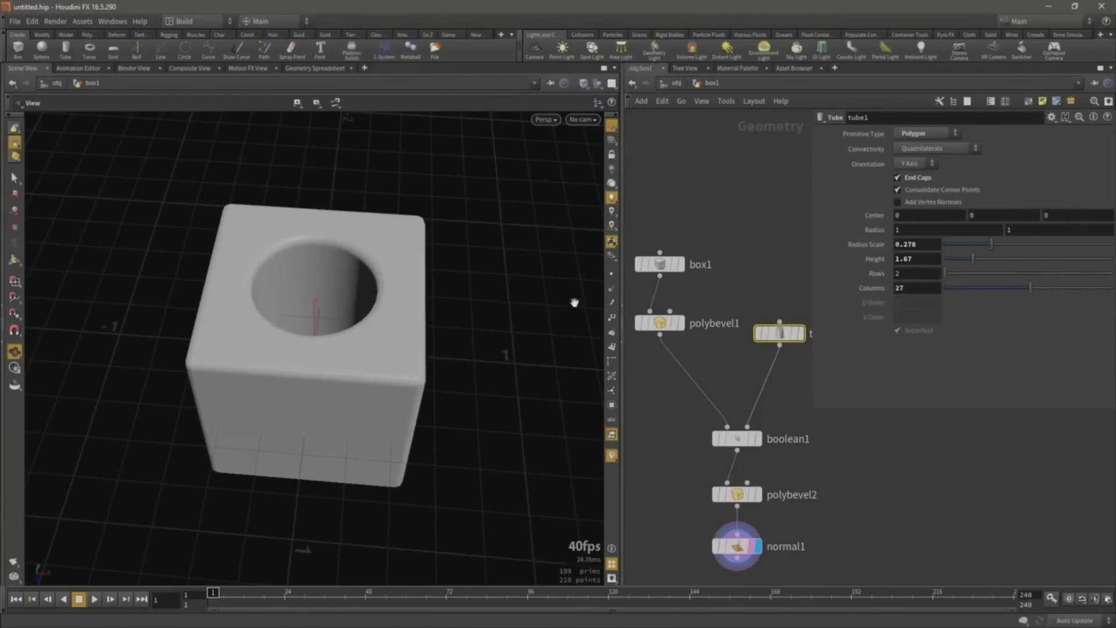
mouse_move(776, 333)
Add a second Boolean node below the tube, beside the first Boolean.
mouse_move(924, 221)
middle_mouse_down()
mouse_move(960, 221)
mouse_move(926, 224)
middle_mouse_up()
middle_click_drag(859, 509, 847, 445)
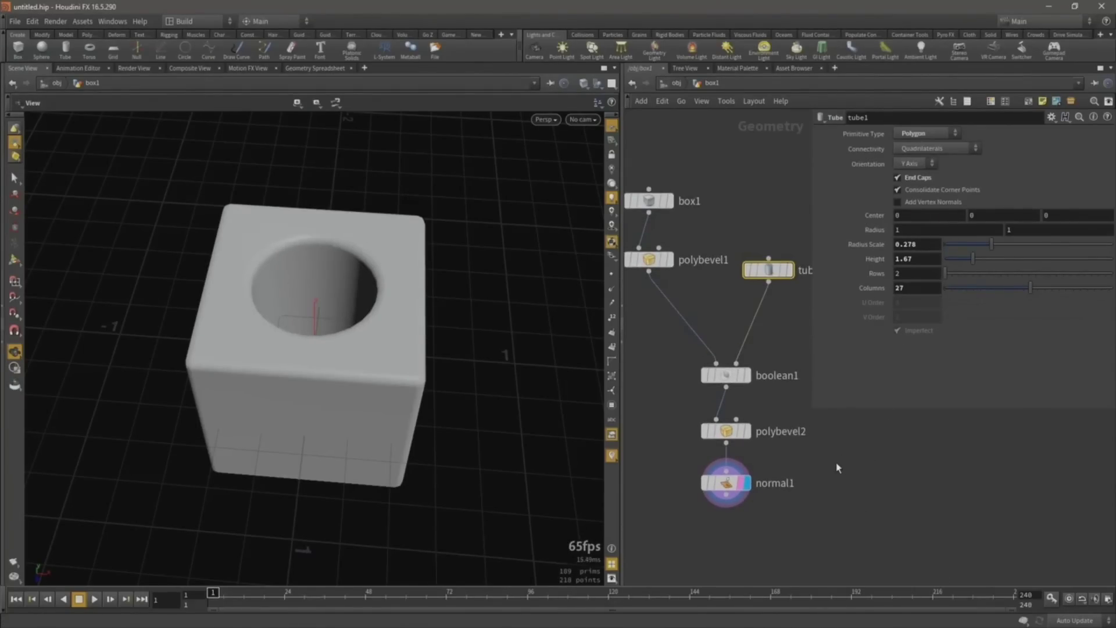
scroll(829, 454, "down", 3)
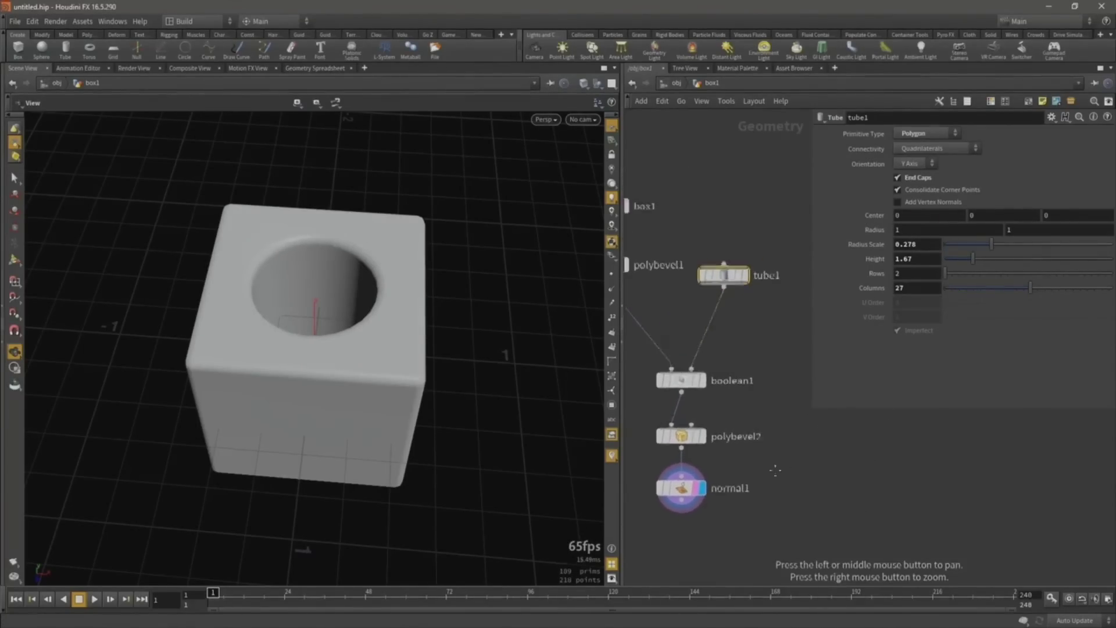
left_click_drag(712, 349, 749, 342)
key("Tab")
type("bool")
key("Return")
left_click(774, 410)
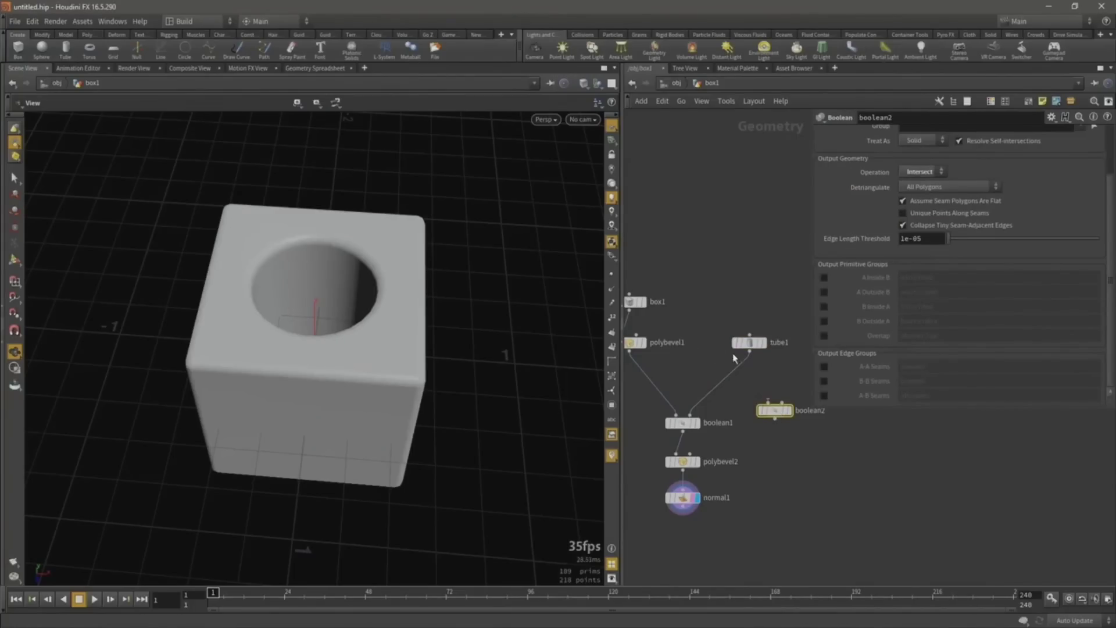
Wire the original box into the second Boolean's first input and the tube into its second, and display it.
left_click(749, 351)
left_click(781, 401)
left_click(768, 402)
left_click(629, 310)
left_click(640, 320)
left_click(791, 414)
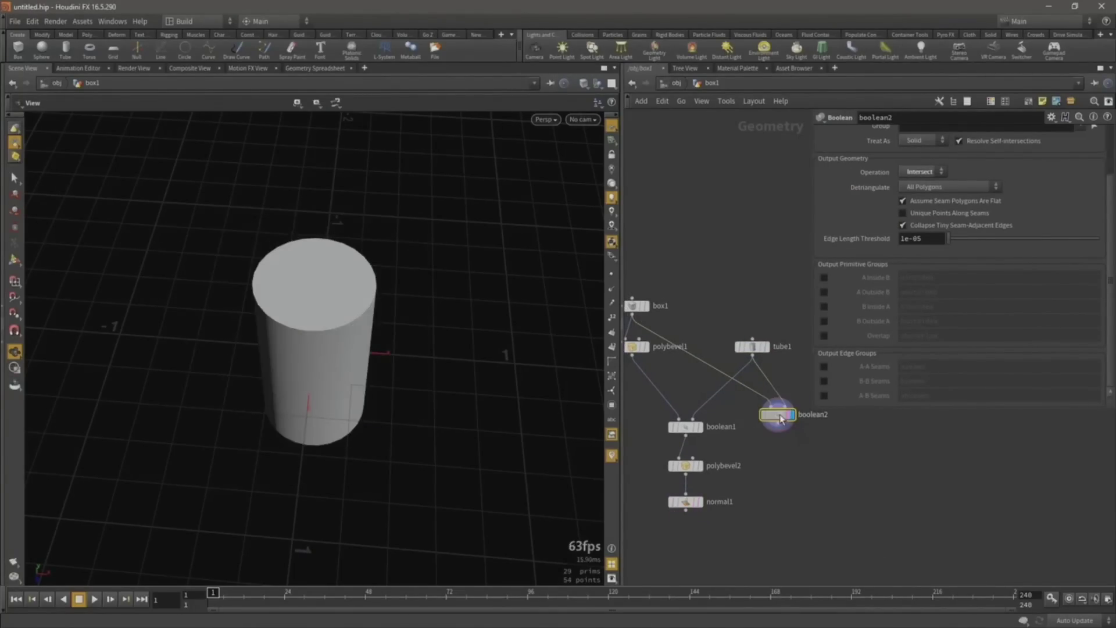
Add a Transform node below the second Boolean, wire the Boolean into it and display it.
left_click_drag(455, 427, 361, 364)
key("Tab")
type("transform")
key("Return")
left_click(794, 467)
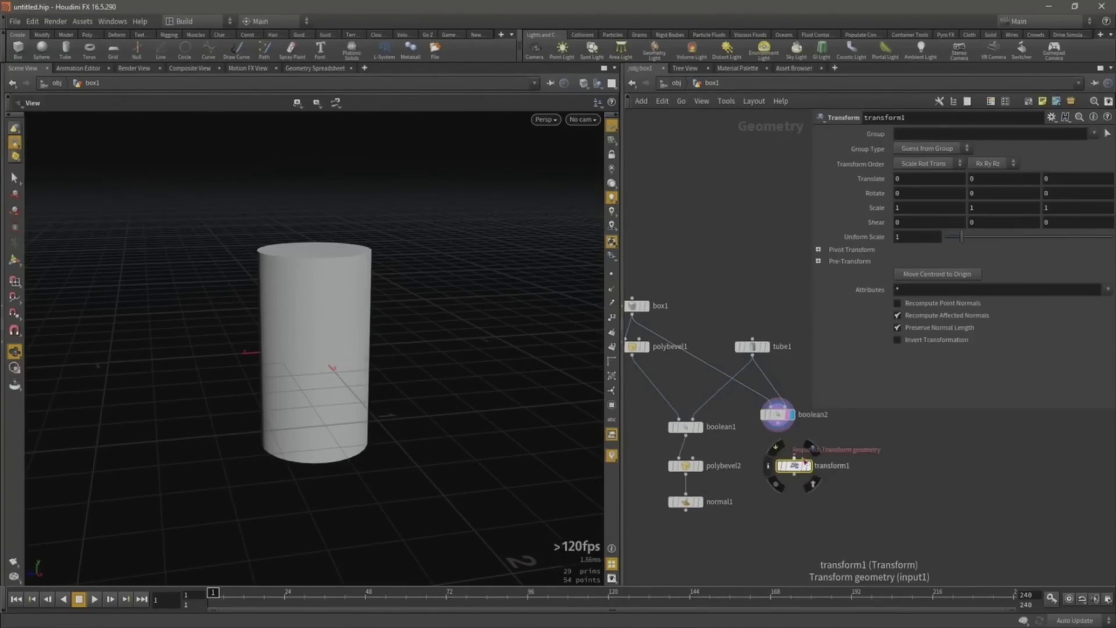
left_click_drag(799, 472, 787, 472)
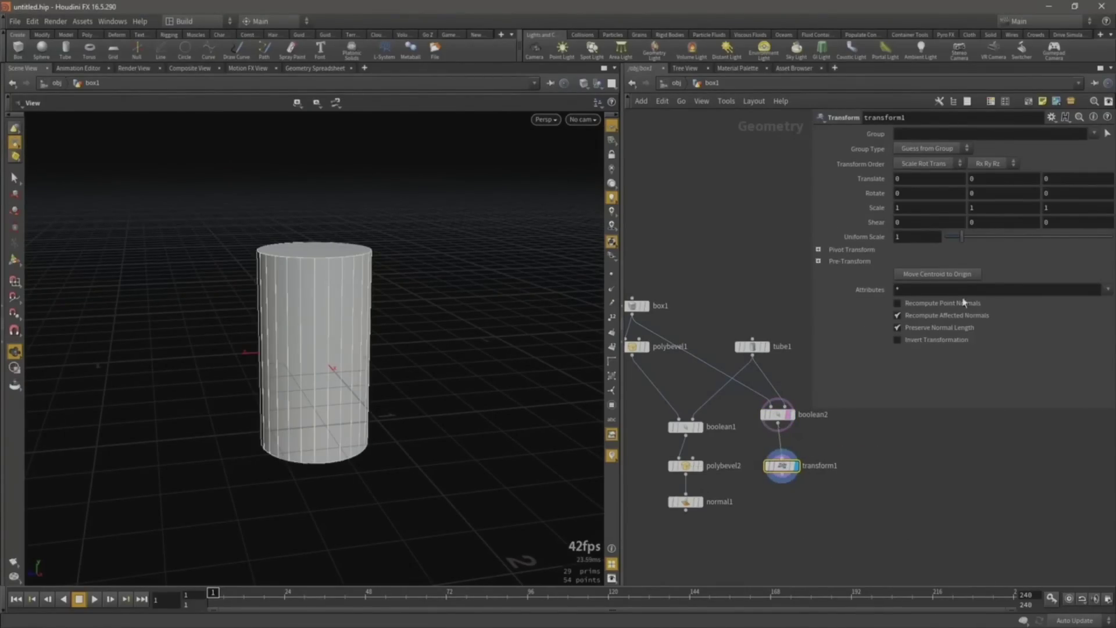
Set the Transform's uniform scale to .95 and show the hole's PolyBevel as a wireframe template for comparison.
left_click(916, 237)
type(".95")
key("Return")
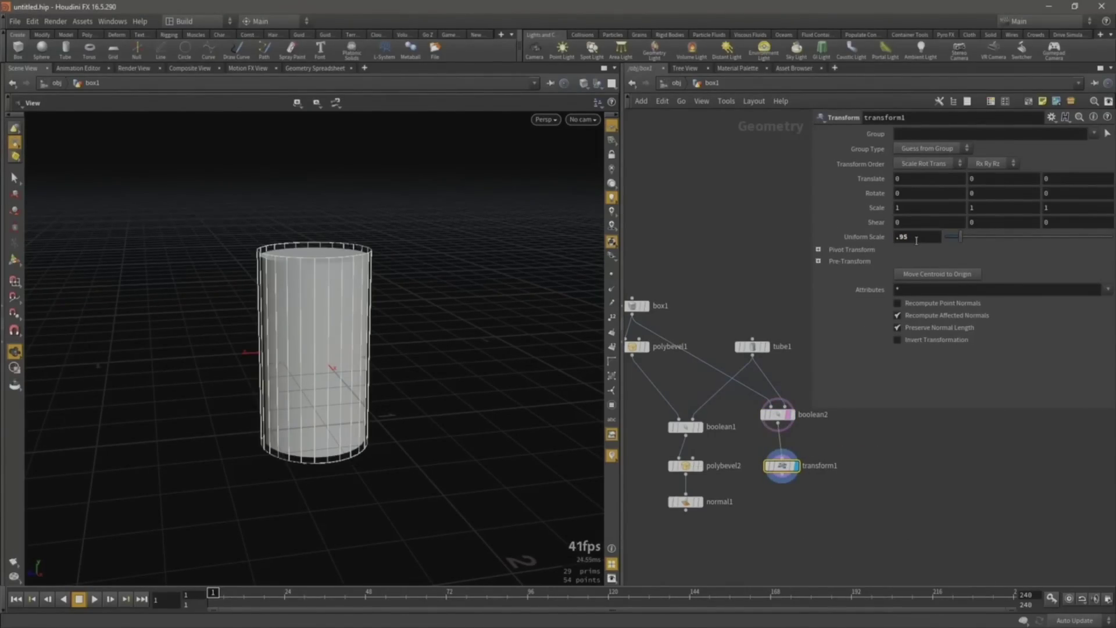
left_click(696, 471)
left_click_drag(466, 411, 371, 358)
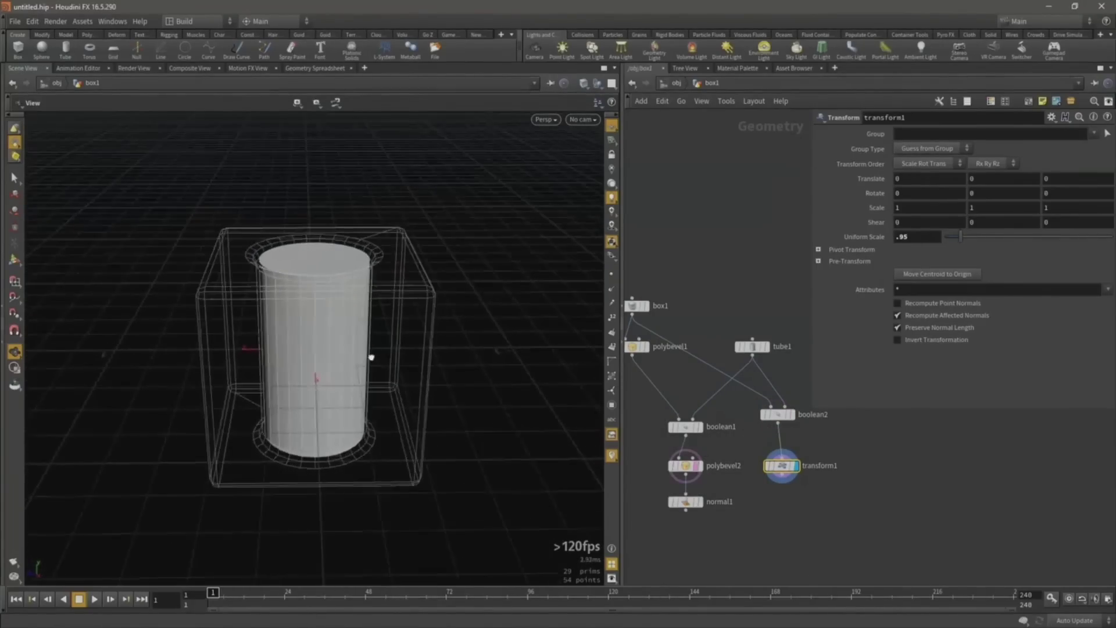
Set the Transform's Y pivot to $YMIN and its Y scale to 1.26 so the cylinder extends upward.
left_click(818, 250)
left_click(1027, 267)
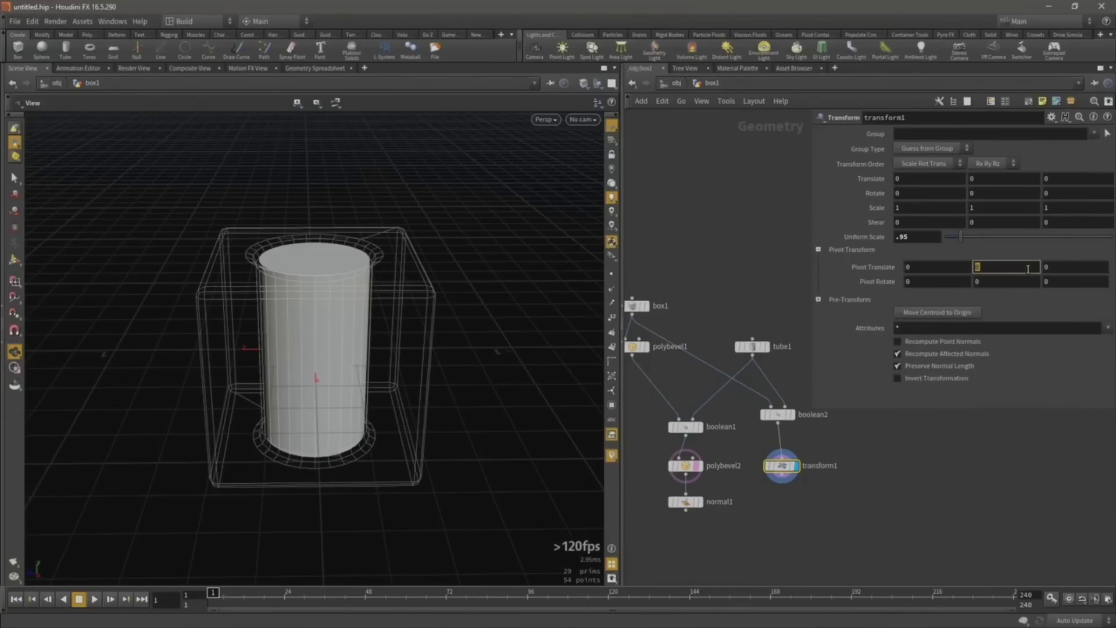
type("$YMIN")
key("Return")
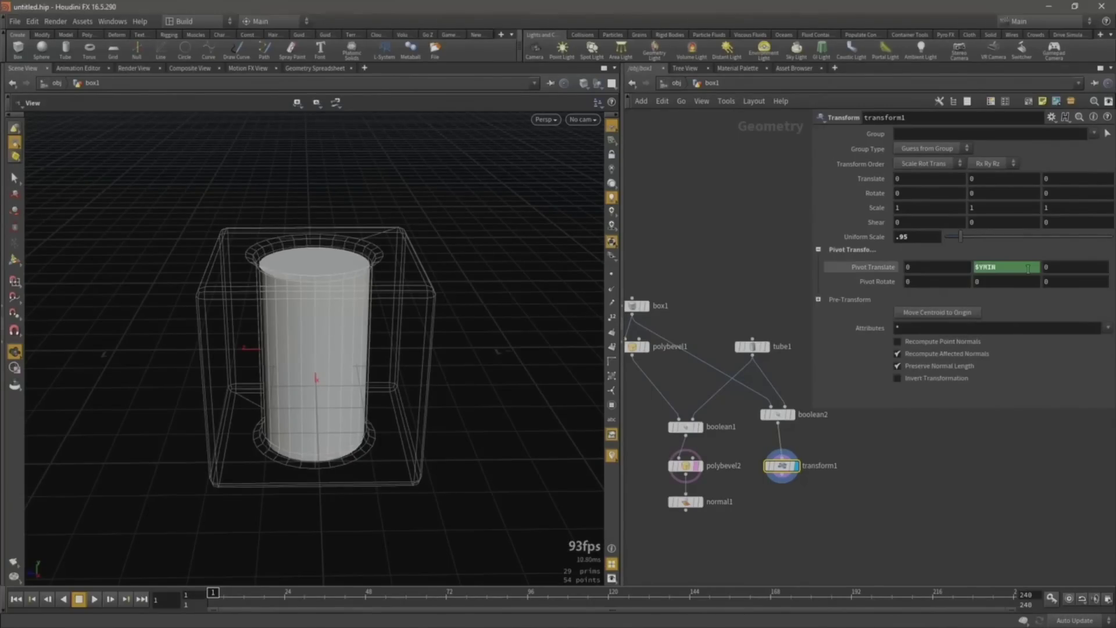
middle_click_drag(992, 204, 1045, 218)
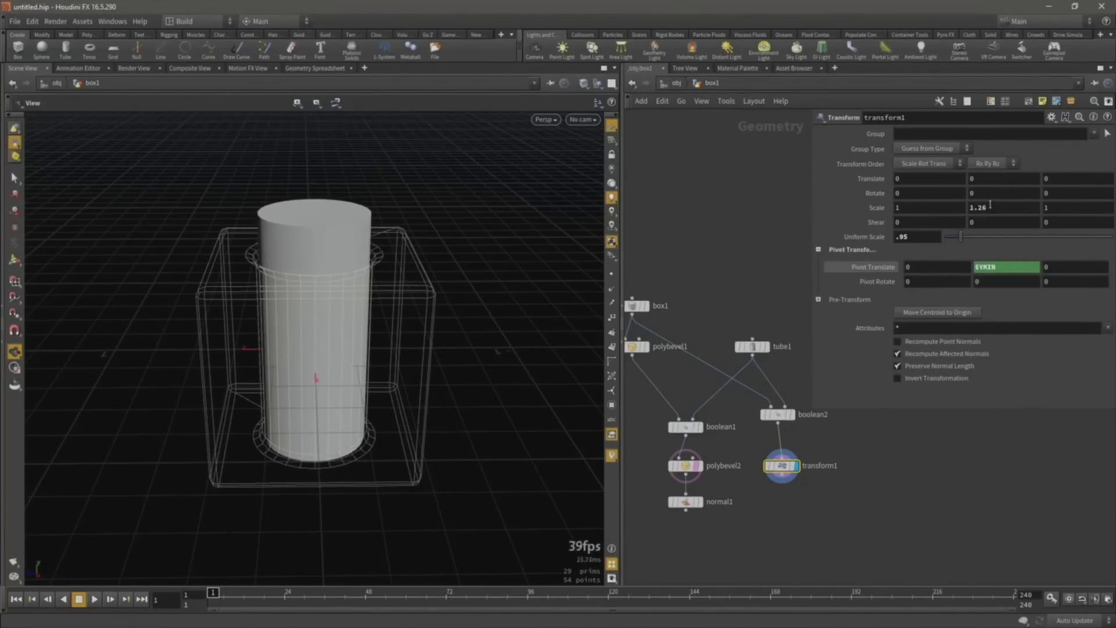
left_click(766, 465)
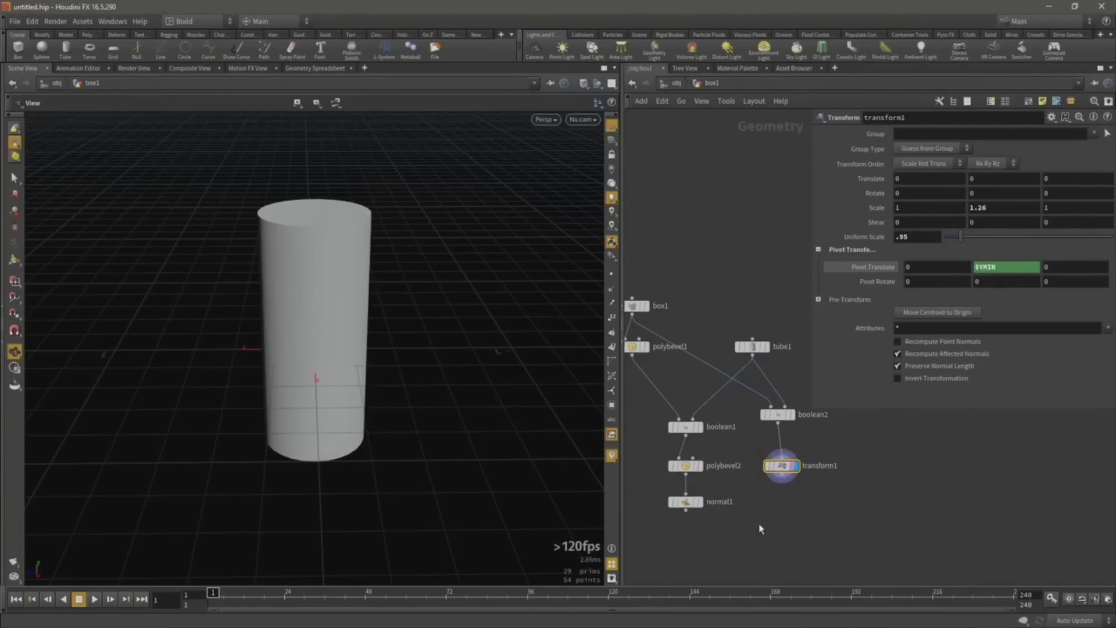
Add a PolyBevel node below the Transform, wire the cylinder into it and display it.
key("Tab")
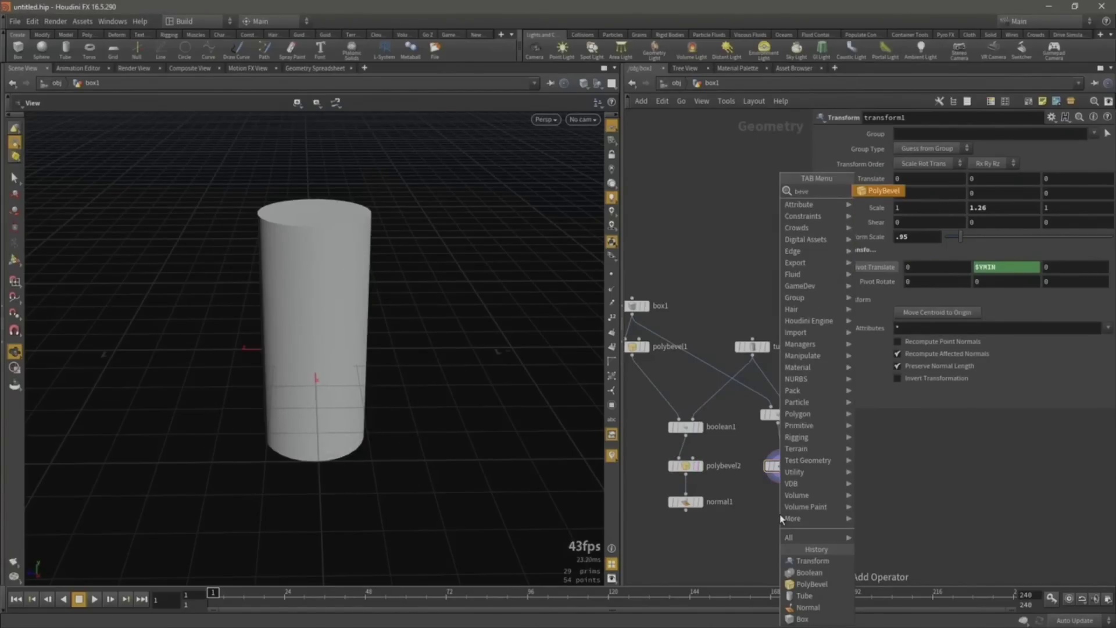
left_click(811, 584)
left_click(781, 513)
left_click(795, 514)
Make the cylinder's bevel ignore flat edges with a 45 flatness angle, adjust its offset and give it a round fillet shape.
left_click_drag(1023, 201, 1039, 201)
left_click(897, 162)
left_click_drag(944, 175, 1012, 175)
double_click(908, 176)
type("45")
key("Return")
left_click_drag(1039, 201, 1026, 202)
left_click(926, 281)
left_click(917, 334)
Reduce the source tube's columns to 24.
mouse_move(459, 309)
left_mouse_down()
mouse_move(399, 326)
mouse_move(456, 326)
left_mouse_up()
left_click(754, 349)
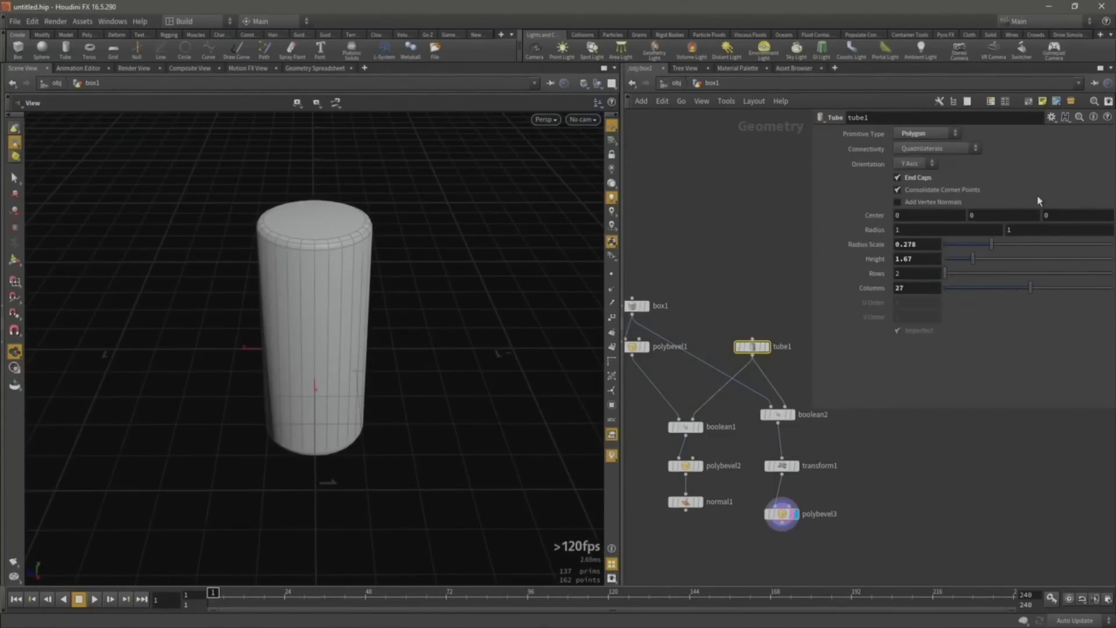
mouse_move(1004, 287)
left_mouse_down()
mouse_move(1016, 288)
mouse_move(999, 297)
mouse_move(1020, 294)
left_mouse_up()
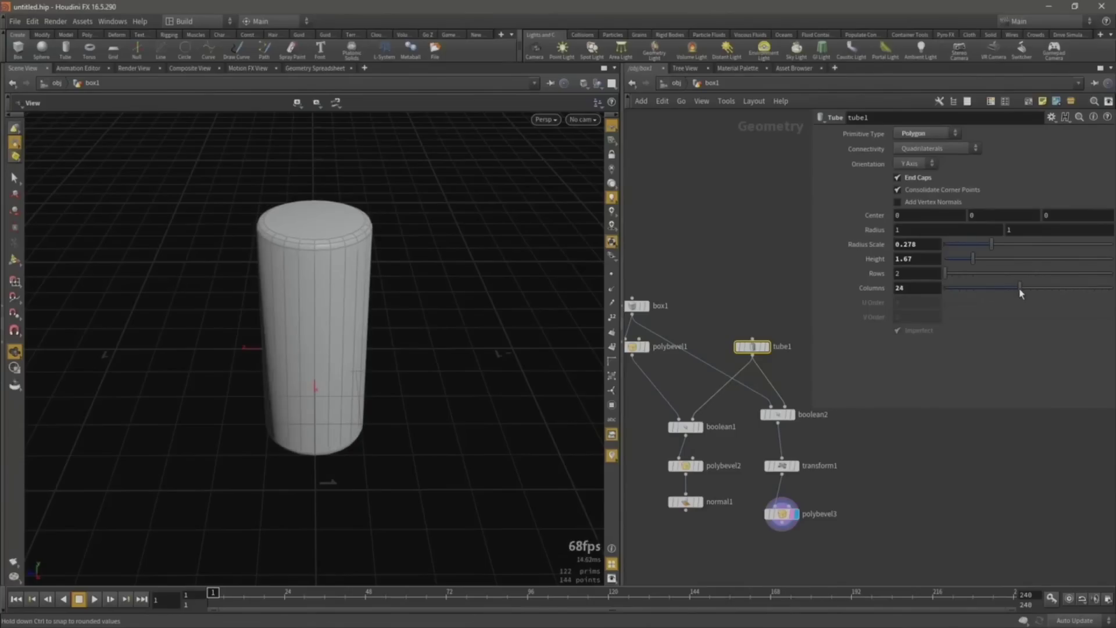
Frame the node network and add a Merge node below the two branches.
left_click_drag(783, 516, 787, 507)
left_click(784, 504)
key("h")
key("Tab")
type("merge")
key("Return")
left_click(773, 517)
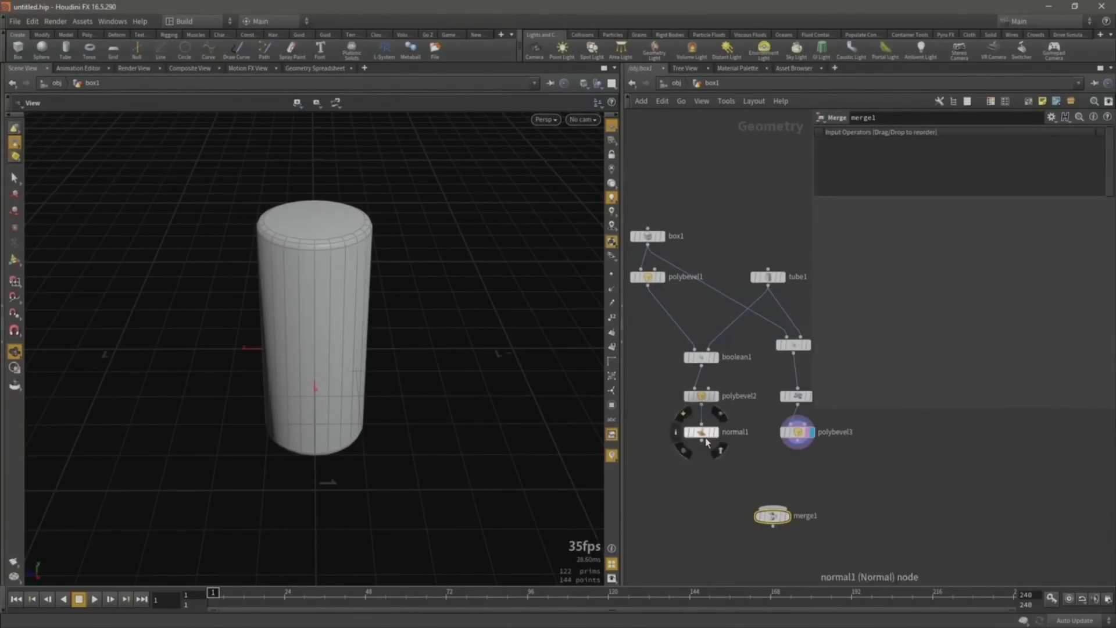
Move the Normal node aside and wire the hole's PolyBevel and the cylinder's PolyBevel into the Merge.
left_click_drag(700, 432, 688, 480)
left_click(701, 404)
left_click(782, 507)
left_click(797, 446)
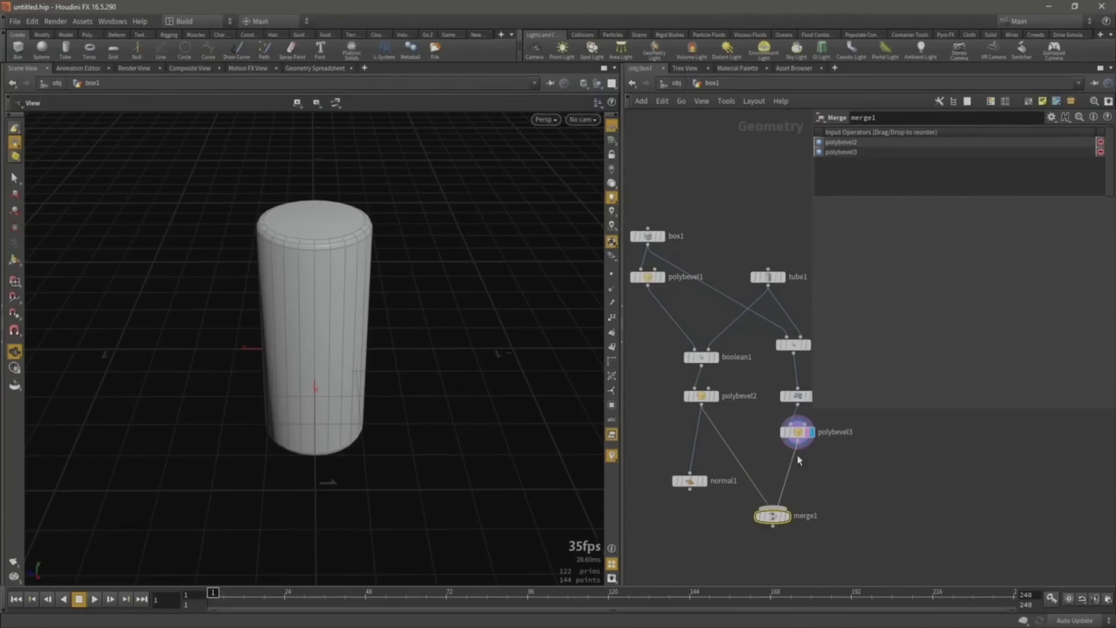
left_click(772, 506)
Position the Merge between the branches, wire the Normal node after it and display the Normal.
mouse_move(767, 516)
left_mouse_down()
mouse_move(756, 463)
mouse_move(713, 516)
mouse_move(766, 516)
left_mouse_up()
left_click(756, 474)
left_click(712, 514)
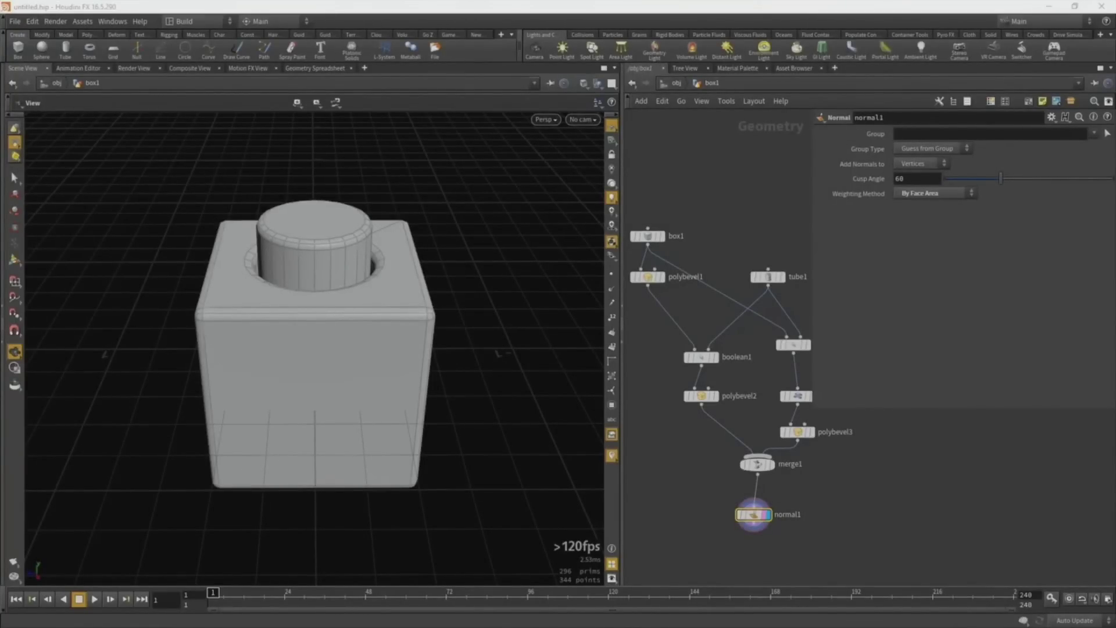
Select the source box and adjust it with its viewport handles while the final result stays displayed.
mouse_move(344, 378)
left_mouse_down()
mouse_move(414, 368)
mouse_move(348, 373)
left_mouse_up()
left_click(647, 236)
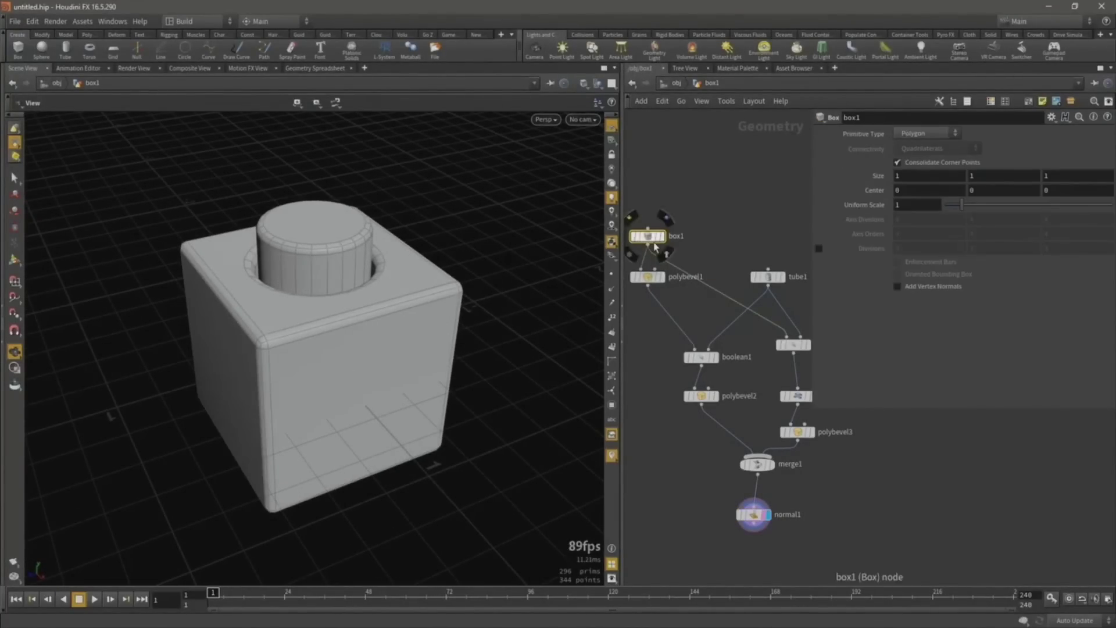
left_click(14, 260)
left_click_drag(219, 304, 357, 359)
key("Escape")
Increase the source tube's columns to 34.
left_click(767, 277)
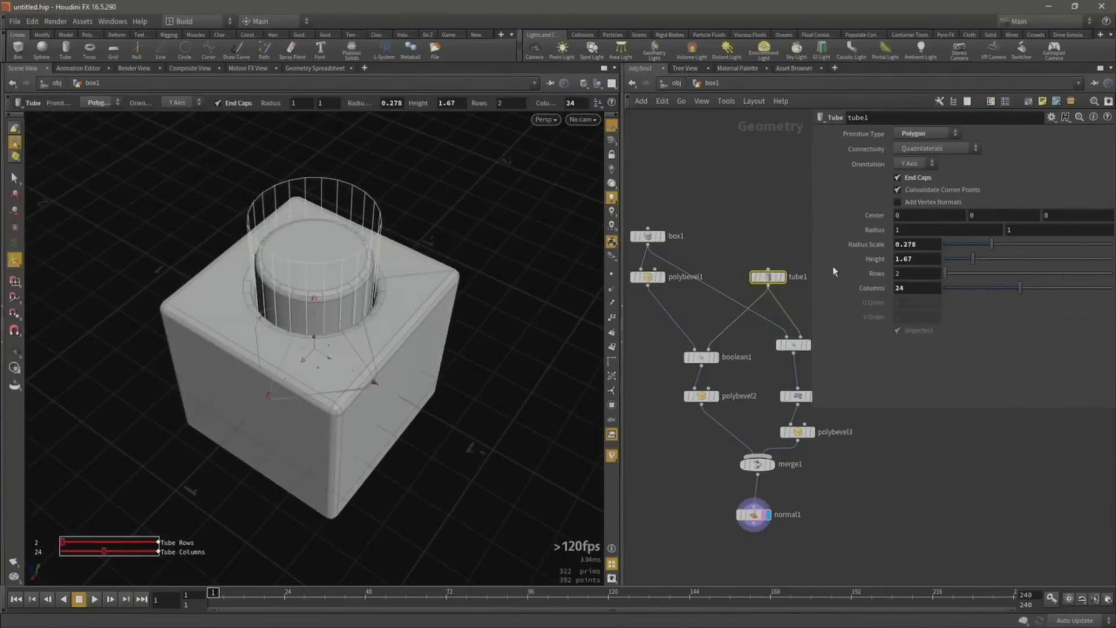
left_click_drag(1000, 288, 1055, 297)
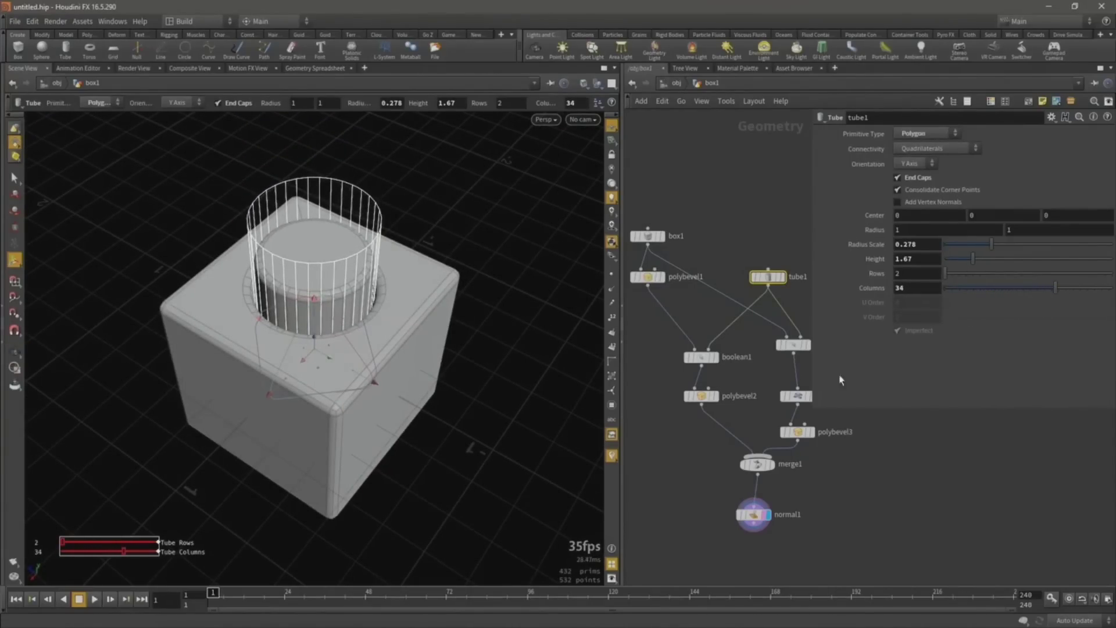
Widen the hole's bevel to an offset of 0.11 and give it 4 divisions.
left_click(714, 398)
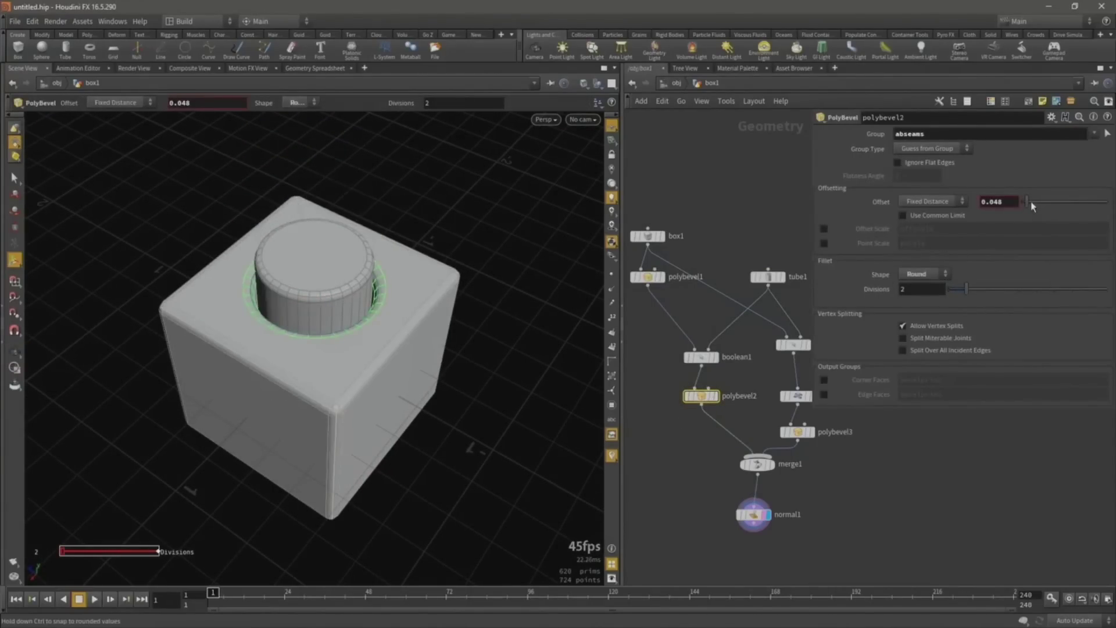
left_click_drag(1028, 207, 1032, 206)
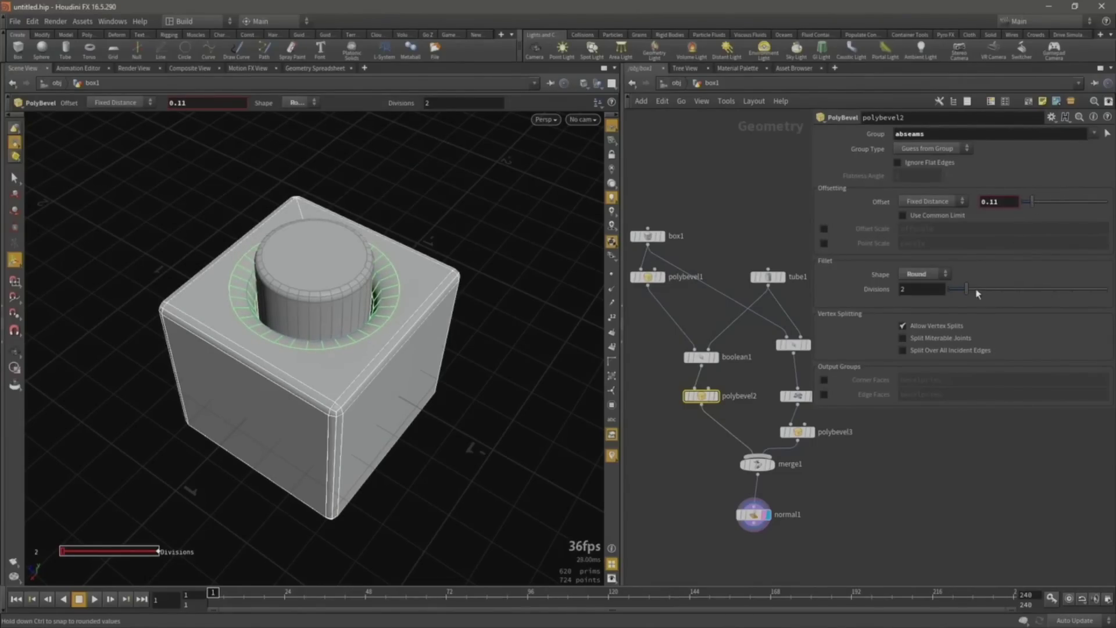
left_click_drag(974, 293, 1001, 291)
key("Escape")
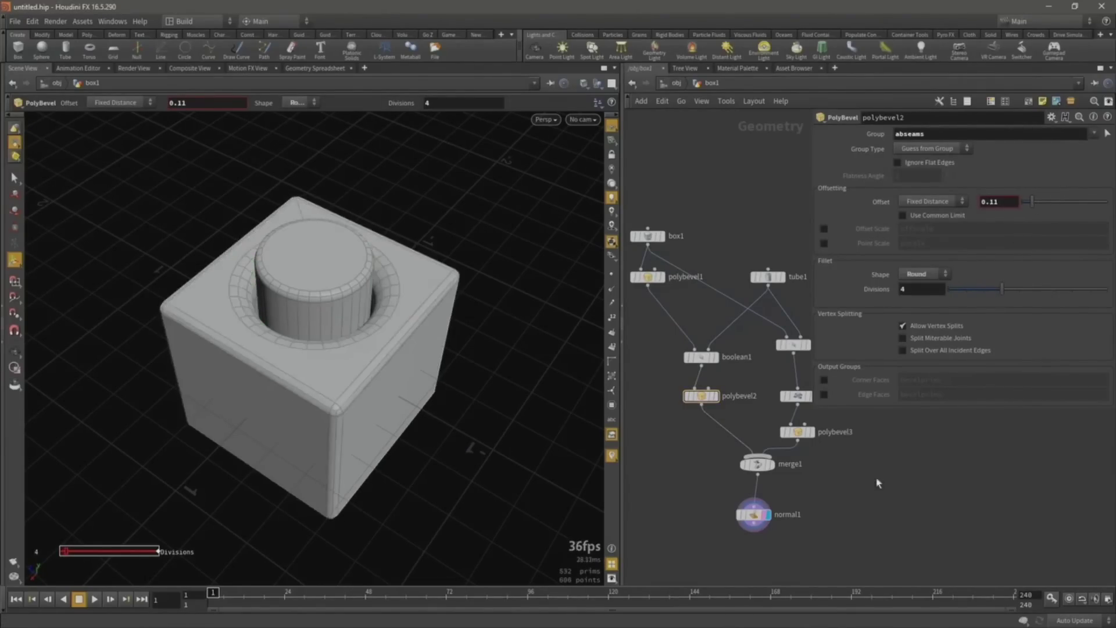
left_click_drag(412, 371, 391, 364)
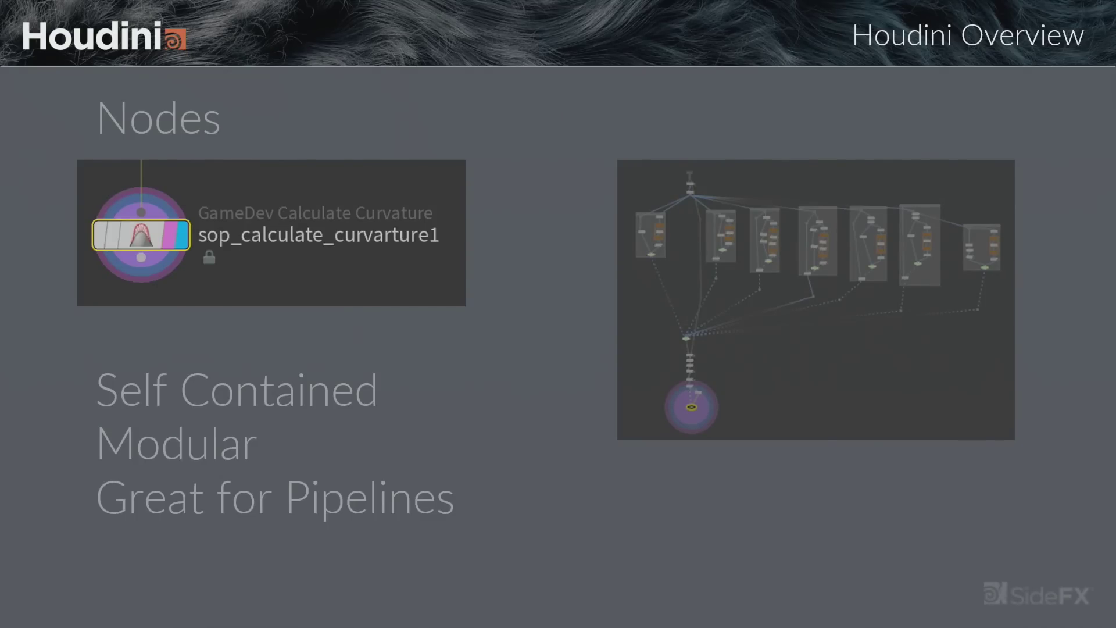
key("Right")
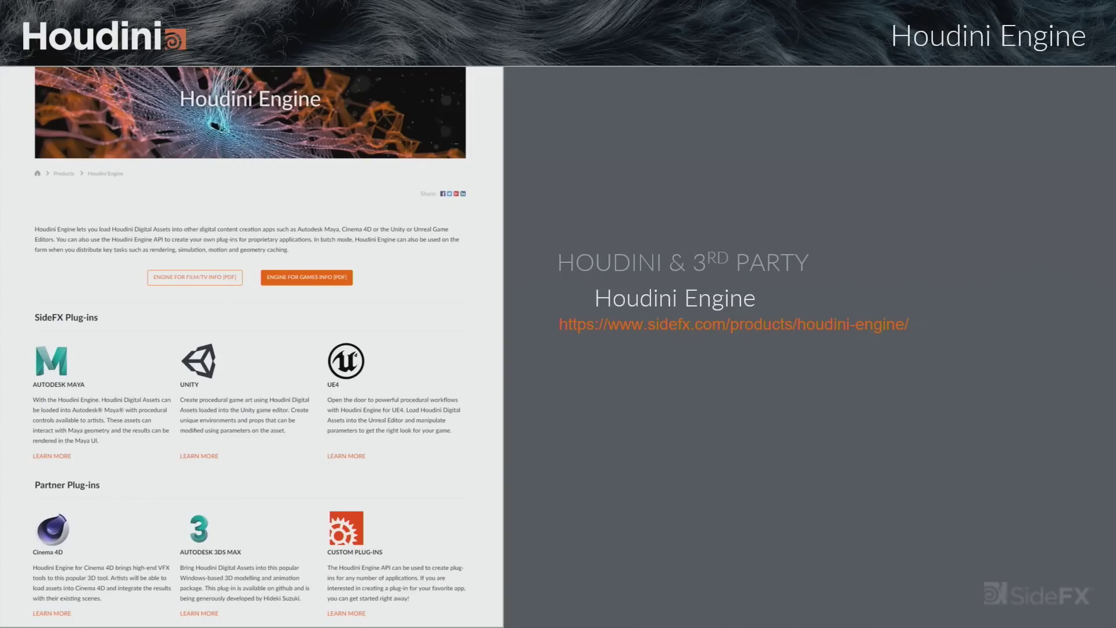
key("Right")
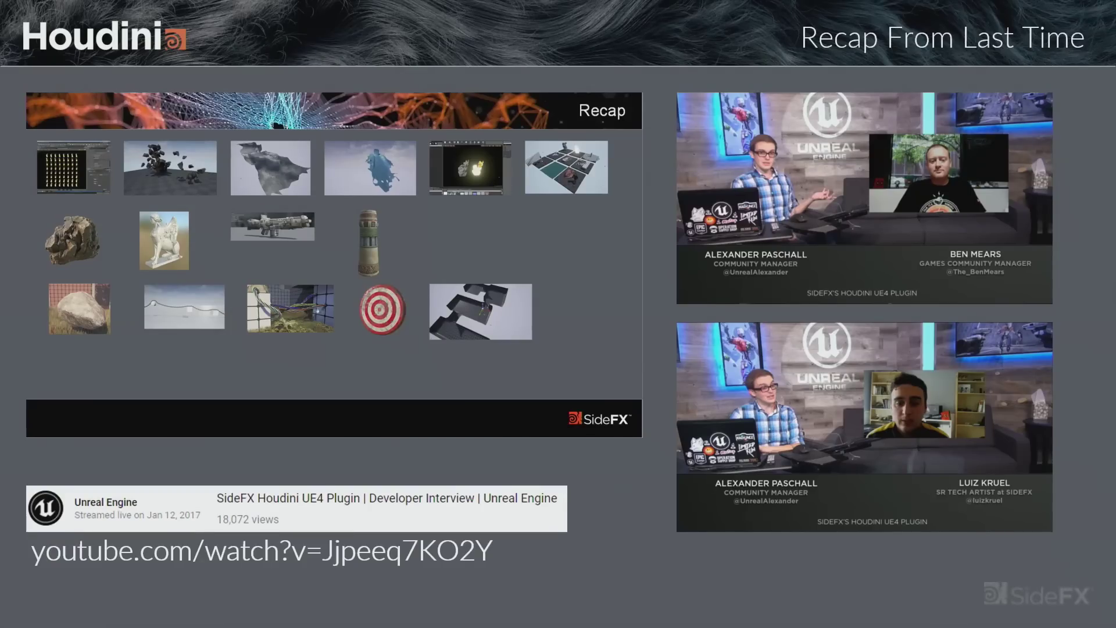
key("Right")
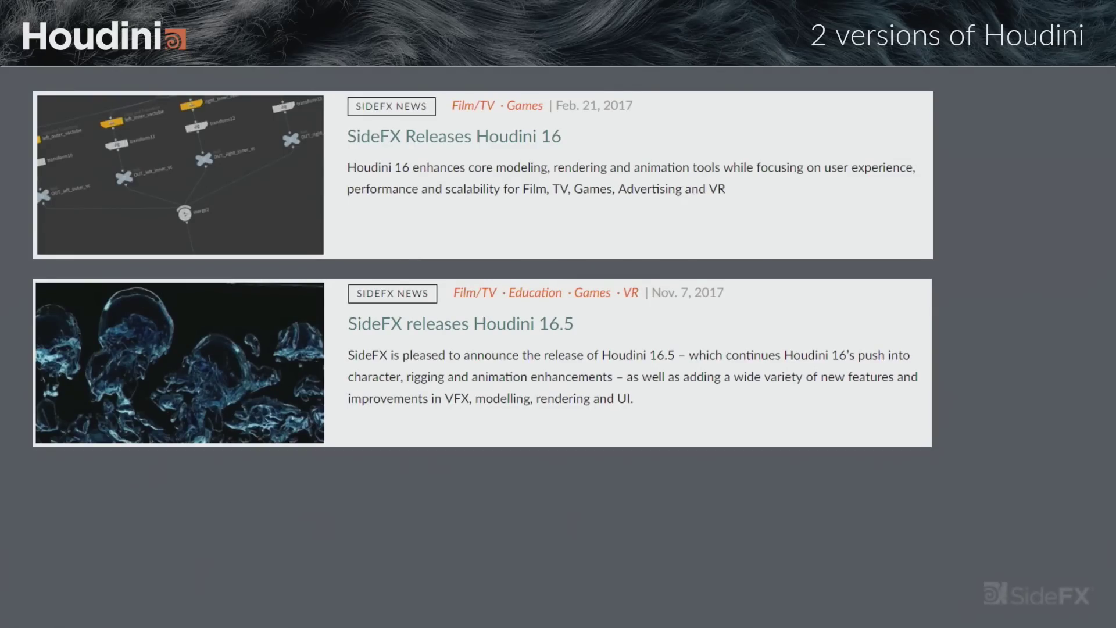
key("Right")
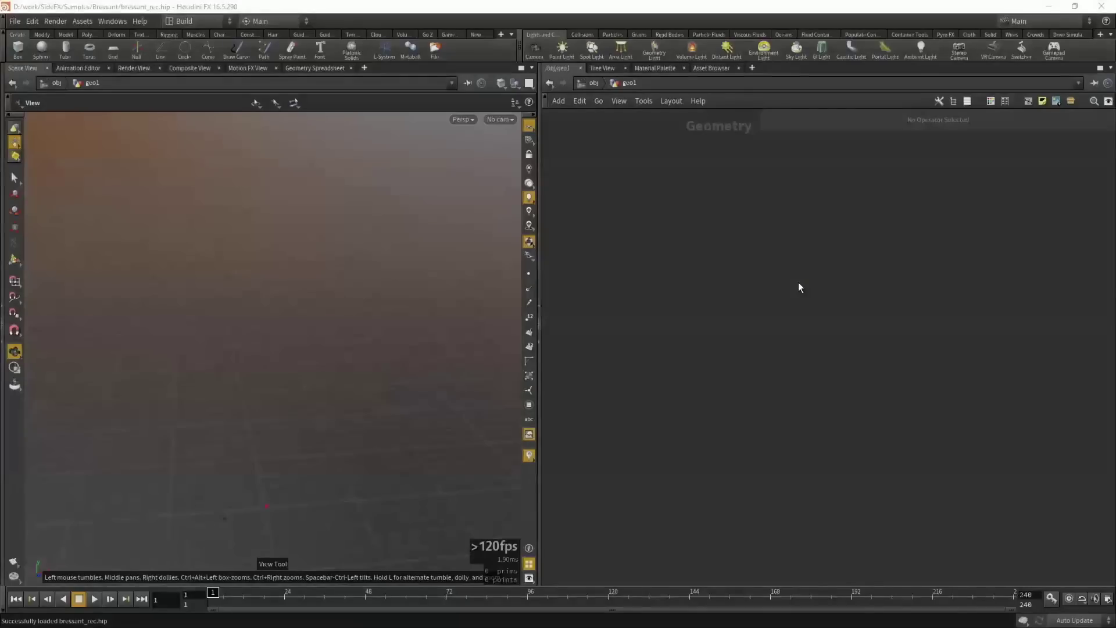
Add a File node that loads the Statue_Bressant_1M_Poly geometry.
key("Tab")
type("file")
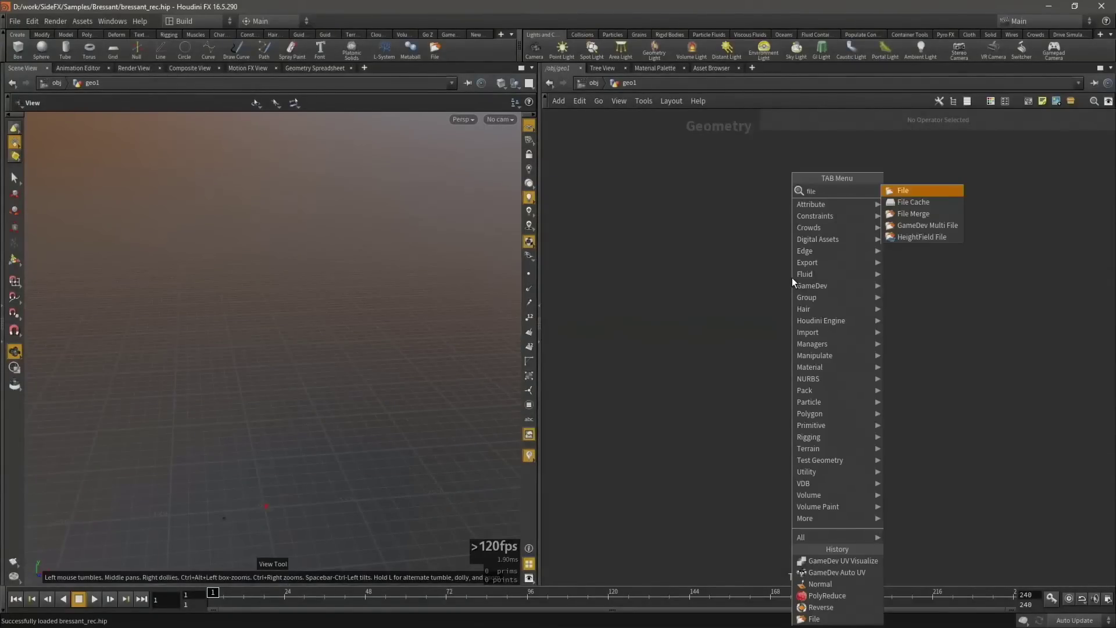
key("Return")
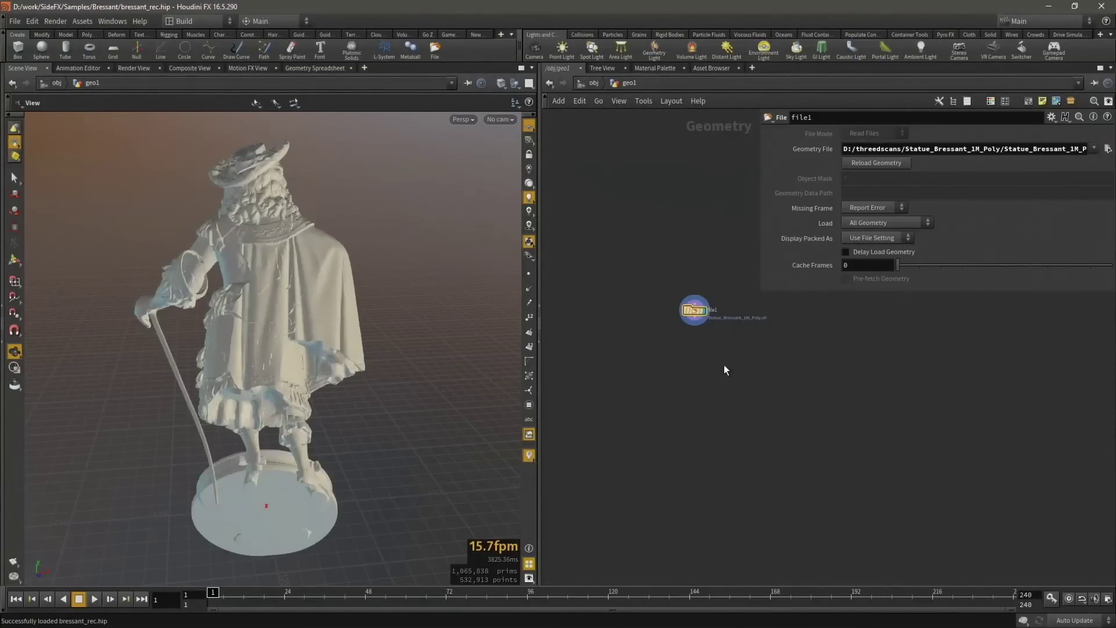
Add a Reverse node below the File node, wired to it and displayed, to flip the statue's faces.
key("Tab")
type("reverse")
key("Return")
left_click(697, 354)
Add a PolyReduce node after the Reverse, targeting an output polygon count of 7500, and display it.
key("Tab")
type("polyr")
key("Return")
left_click(672, 404)
left_click(908, 159)
left_click(895, 199)
double_click(873, 173)
type("7500")
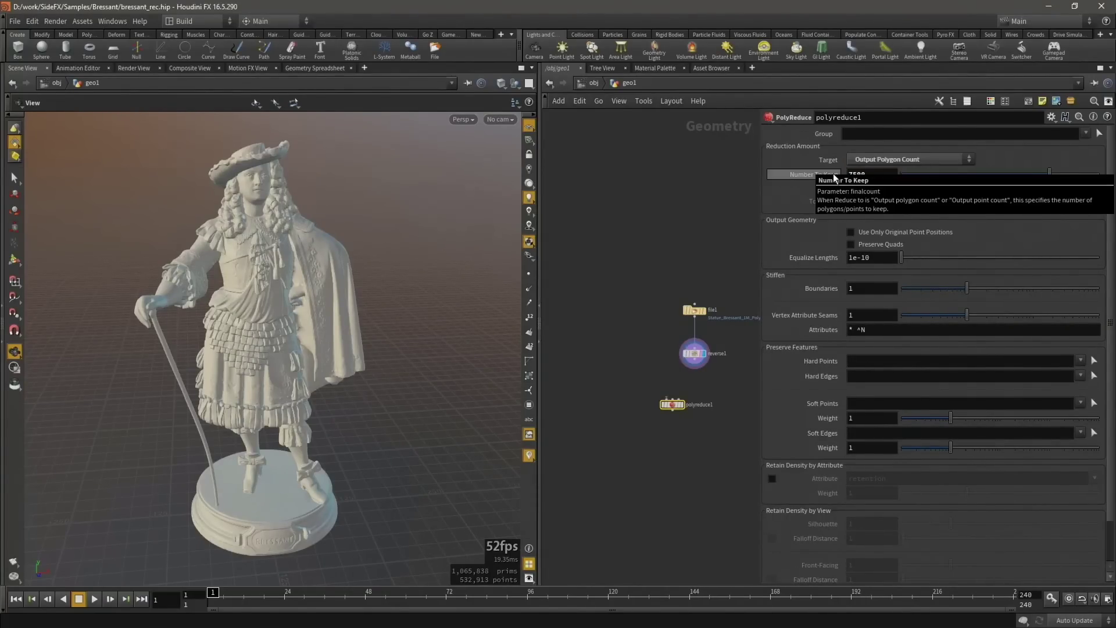
left_click_drag(694, 367, 674, 401)
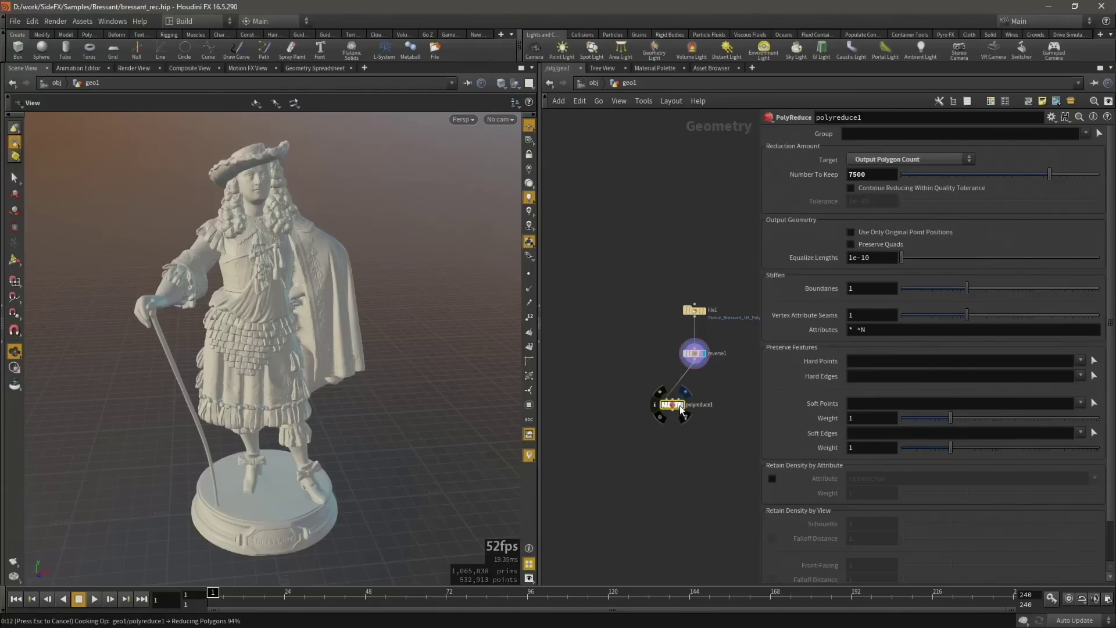
Add a Normal node below the PolyReduce with a cusp angle of 180 and weighting by face area.
key("Tab")
type("normal")
key("Return")
left_click(647, 462)
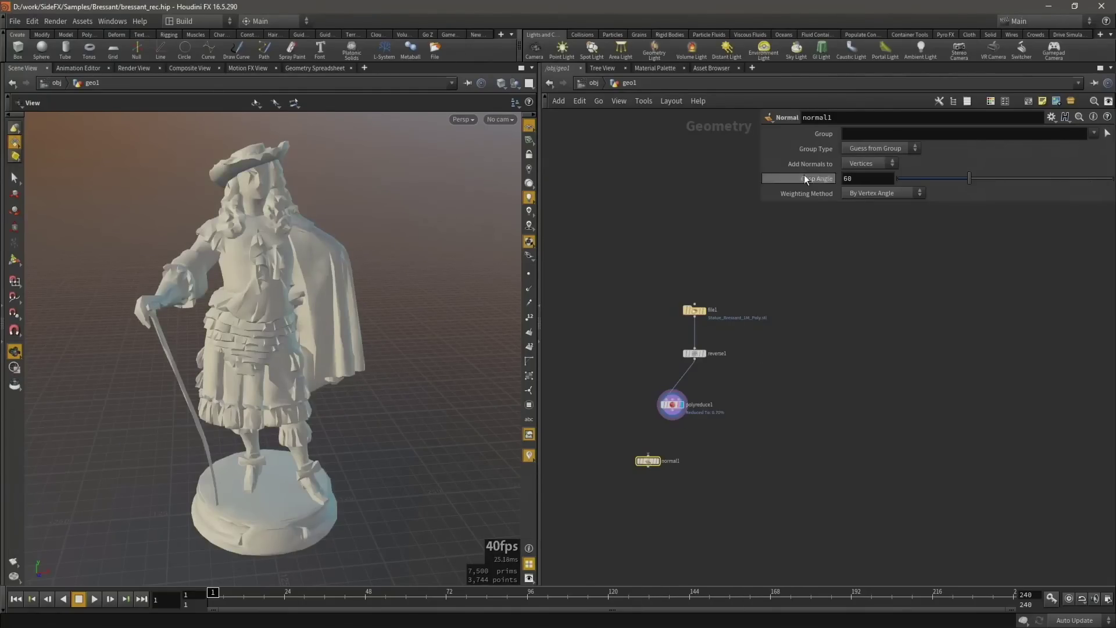
key("Return")
left_click(862, 193)
left_click(854, 226)
Branch a copy of the Normal node off the Reverse node for the high-poly statue and display the low-poly Normal.
left_click_drag(647, 460, 752, 396)
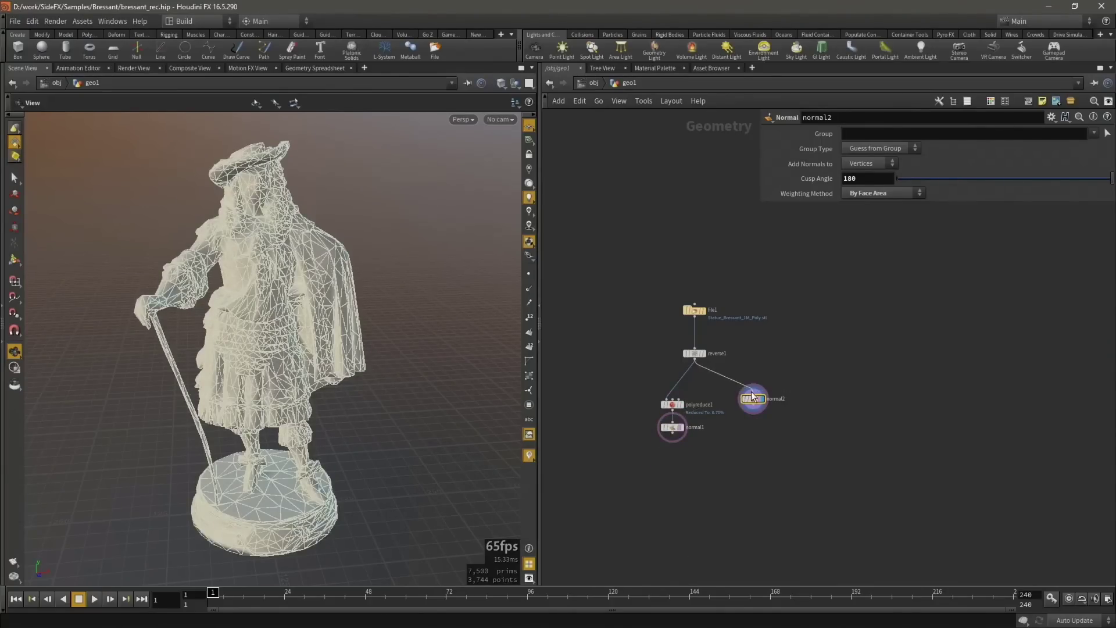
key("Escape")
left_click(680, 428)
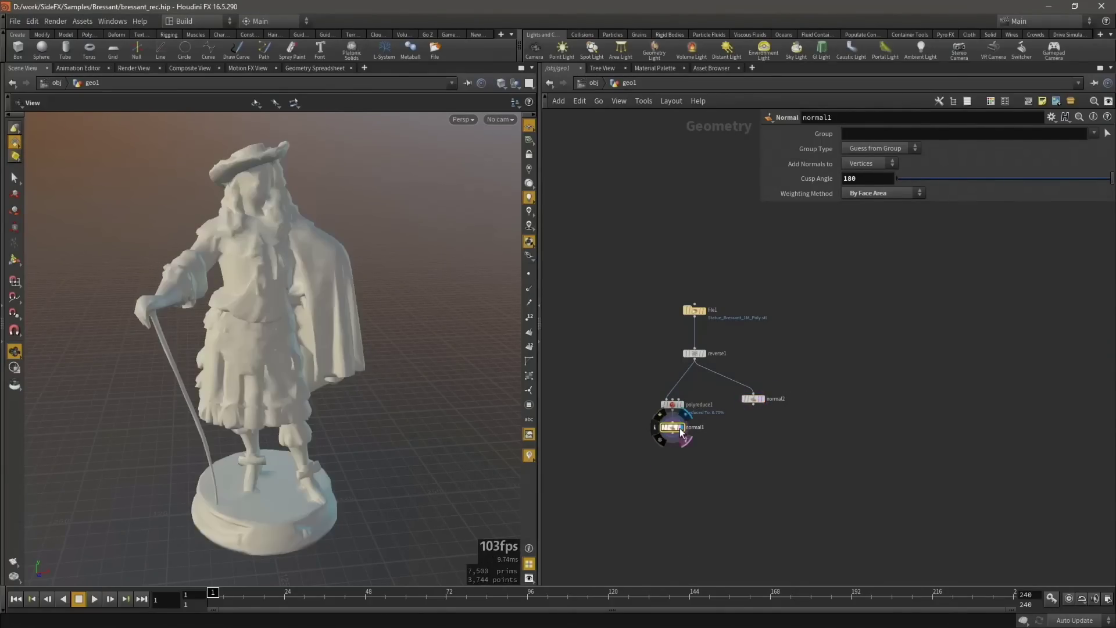
Add a GameDev Auto UV node below the low-poly Normal node.
key("Tab")
type("auto uv")
key("Return")
left_click(683, 457)
left_click(682, 453)
left_click(681, 456)
Align the Auto UV node under the Normal and set its number of paths to 200 and curvature multiplier to 2.
left_click_drag(682, 457, 673, 457)
type("200")
key("Tab")
type("2")
key("Return")
mouse_move(682, 462)
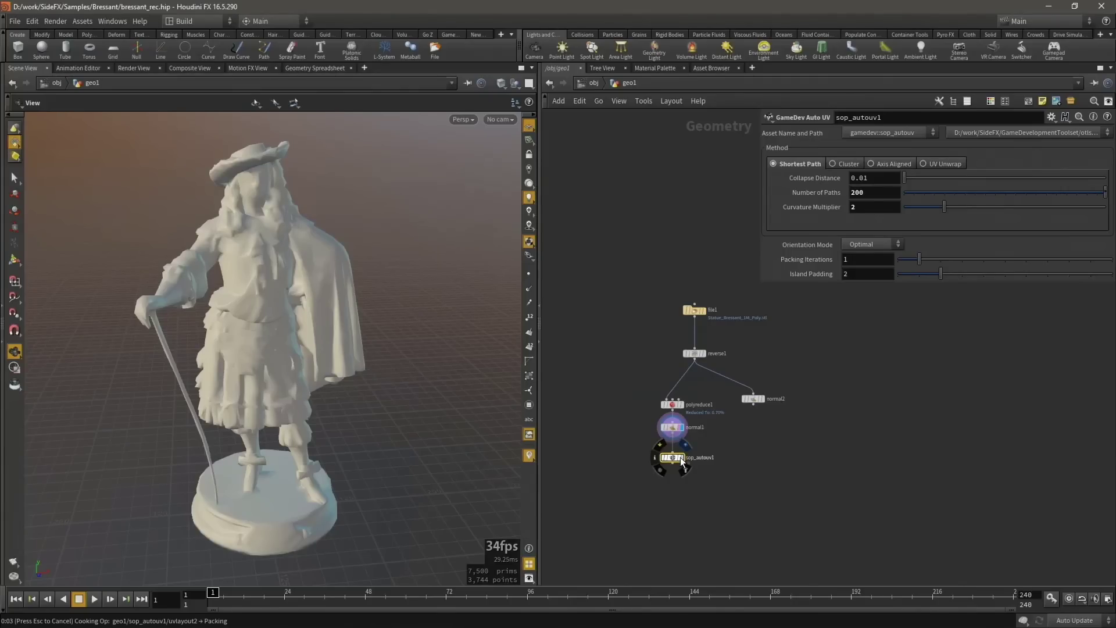
Add a GameDev UV Visualize node below the Auto UV node and wire the Auto UV output into it.
key("Tab")
type("visual")
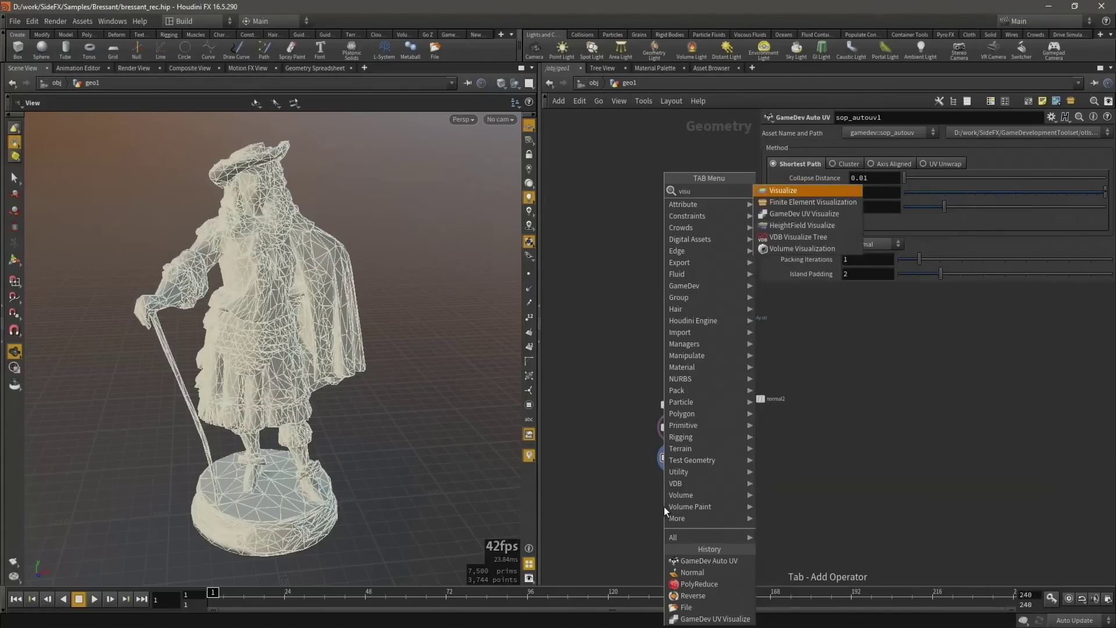
key("Down")
key("Return")
left_click(664, 507)
left_click(663, 501)
left_click(674, 466)
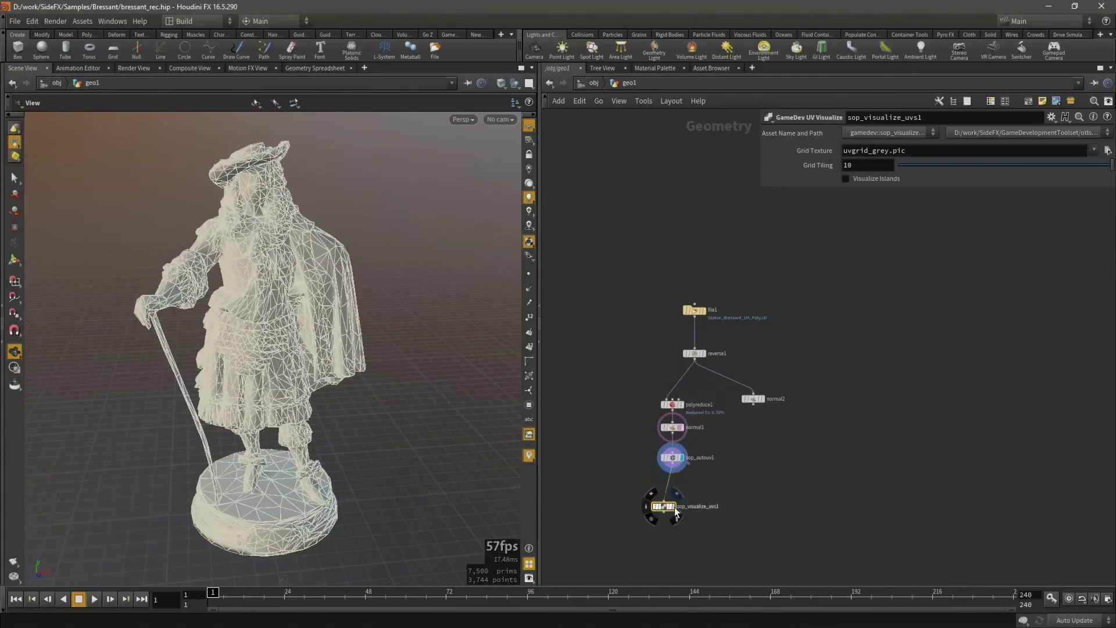
Display the UV Visualize node's result and inspect the statue's framed UV layout before returning to the perspective view.
left_click(672, 507)
key("space+5")
key("h")
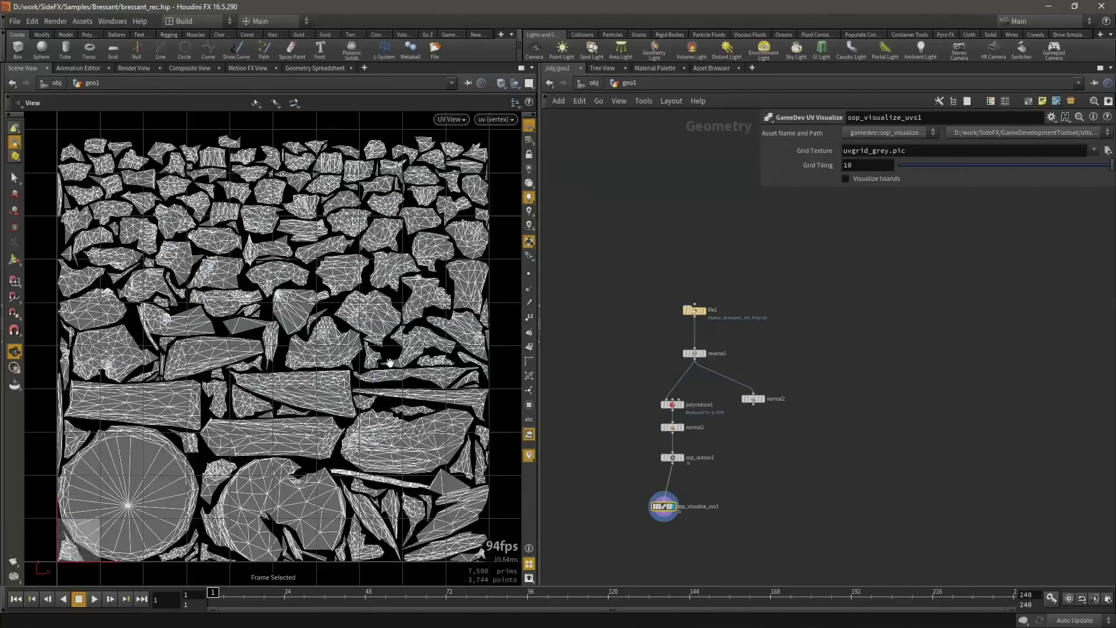
key("space+1")
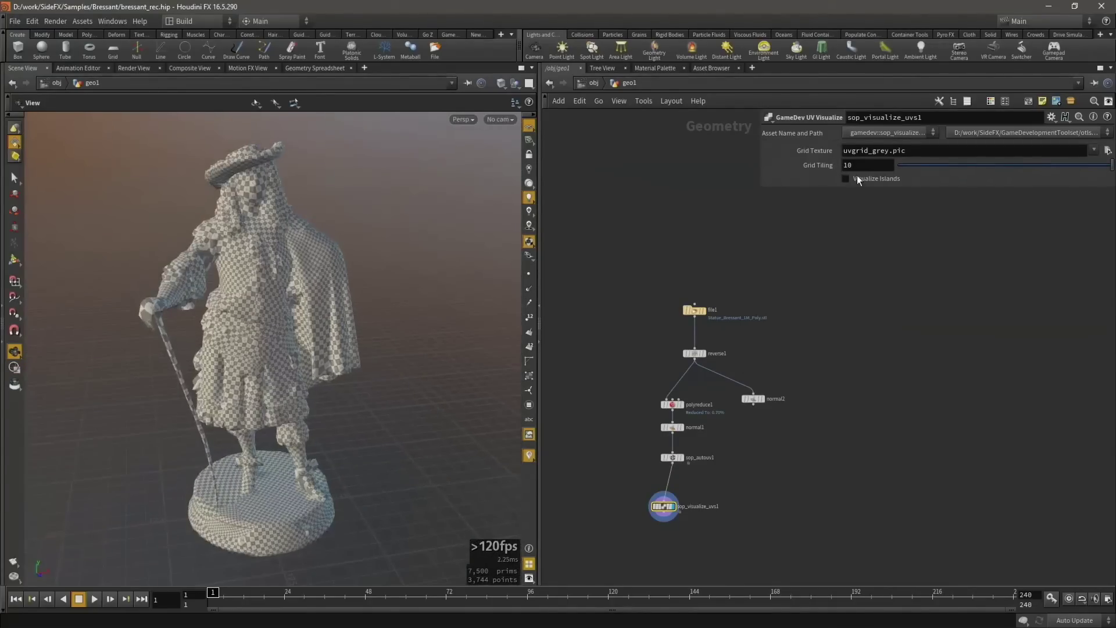
Turn on island visualization, inspect the UV islands around the statue, and turn the island display off again.
left_click(845, 178)
left_click_drag(291, 333, 300, 398)
scroll(345, 372, "up", 5)
scroll(345, 372, "down", 5)
left_click(865, 177)
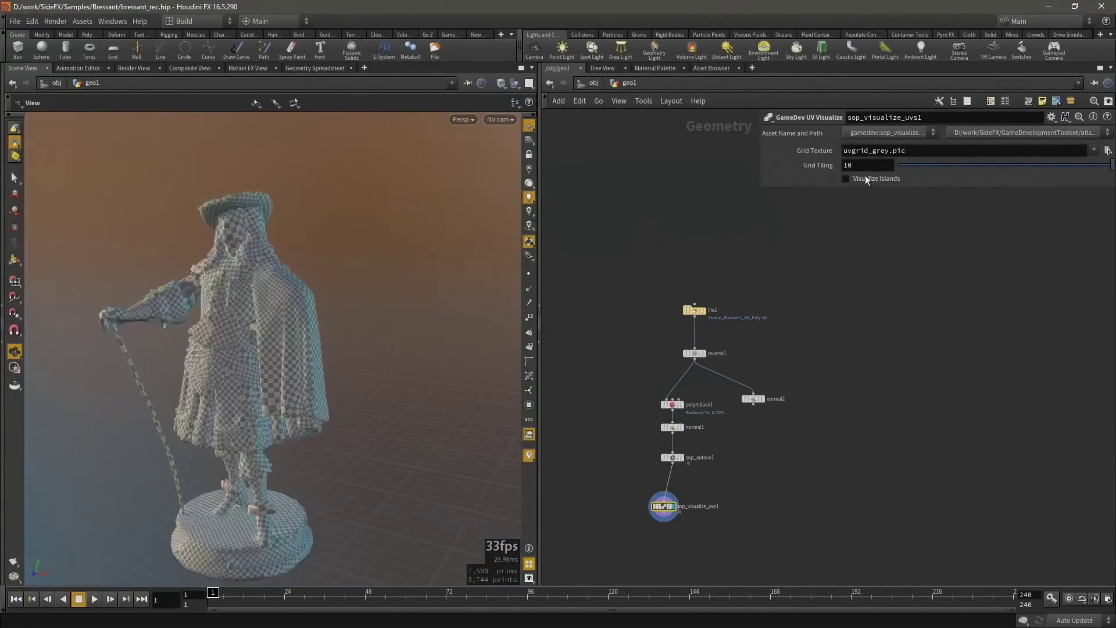
Add a GameDev Simple Baker node, wire the Auto UV and high-poly Normal outputs into it, and display it.
key("Tab")
type("s")
left_click(734, 486)
scroll(734, 487, "up", 3)
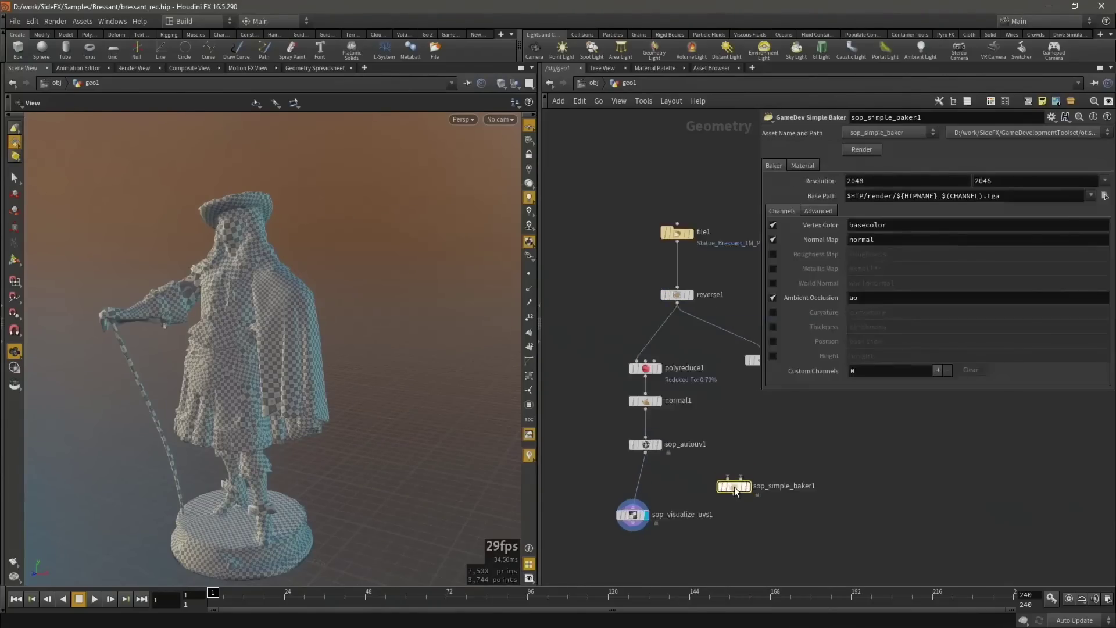
left_click(739, 478)
left_click(749, 366)
left_click(745, 487)
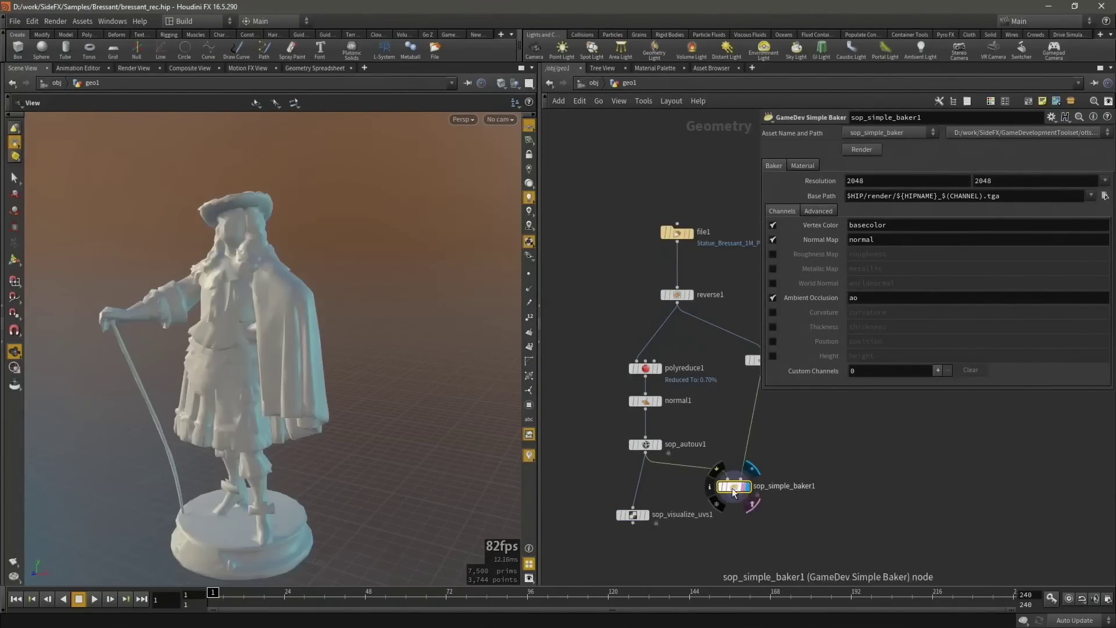
Bake the base color, normal and ambient occlusion maps at 2048 × 2048 and inspect the textured low-poly statue.
left_click(867, 149)
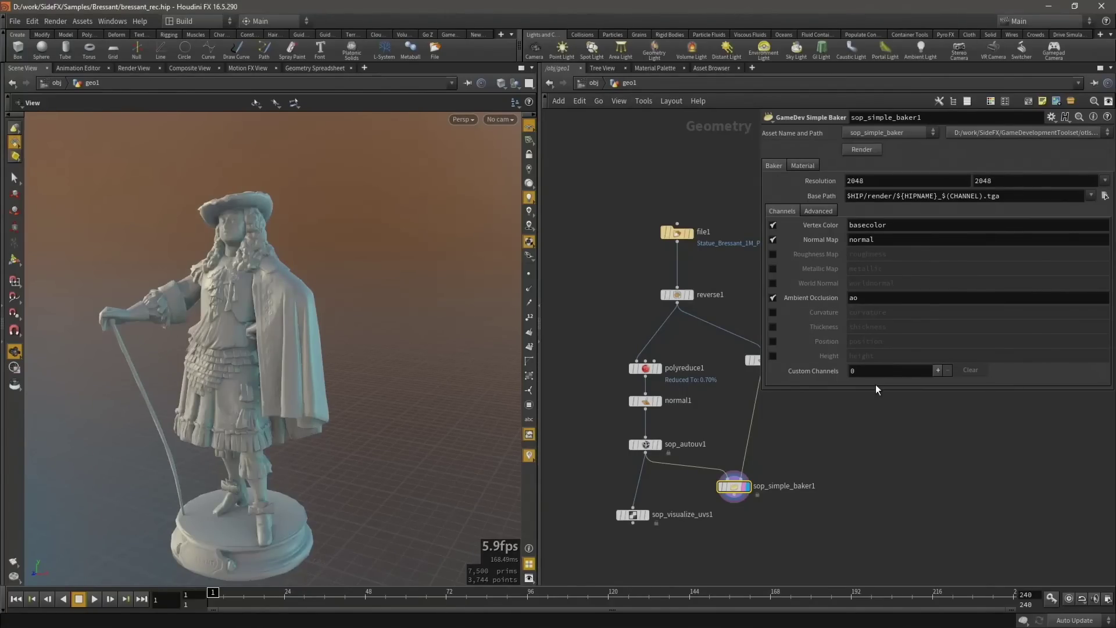
left_click_drag(412, 492, 294, 435)
middle_click_drag(294, 435, 311, 429)
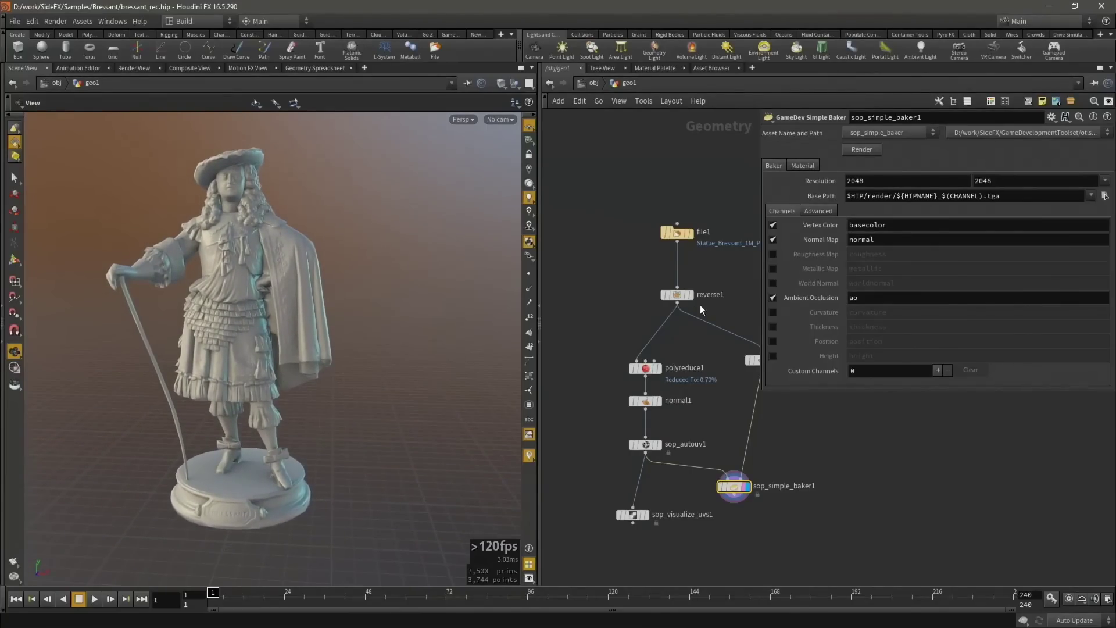
Display the high-poly Normal node to compare the original statue with the baked low-poly version.
left_click(692, 352)
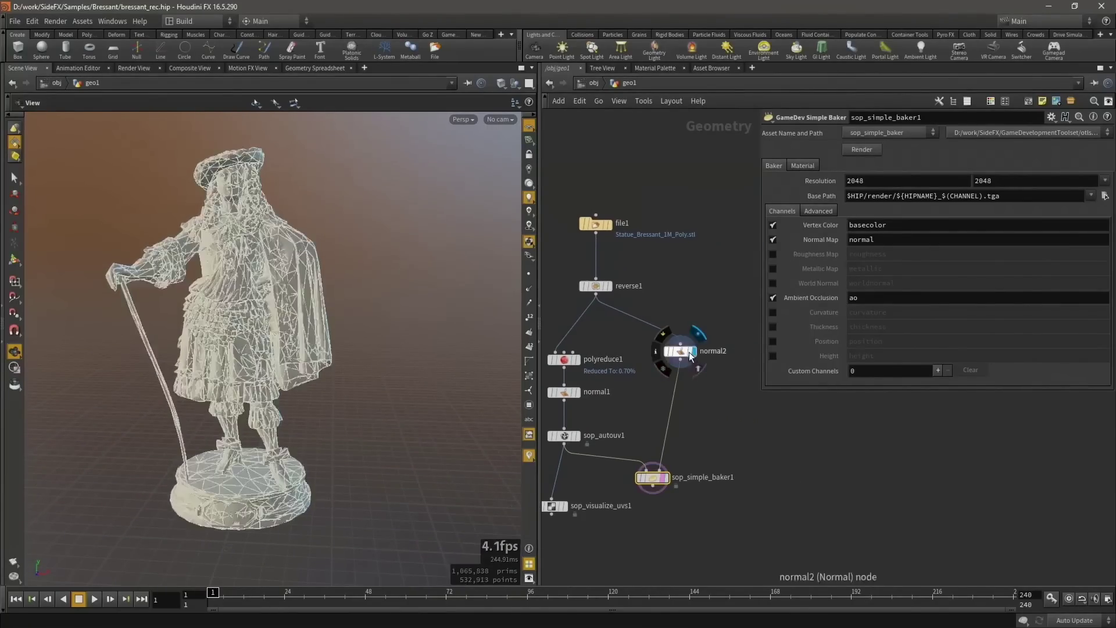
left_click(684, 351)
scroll(299, 323, "up", 5)
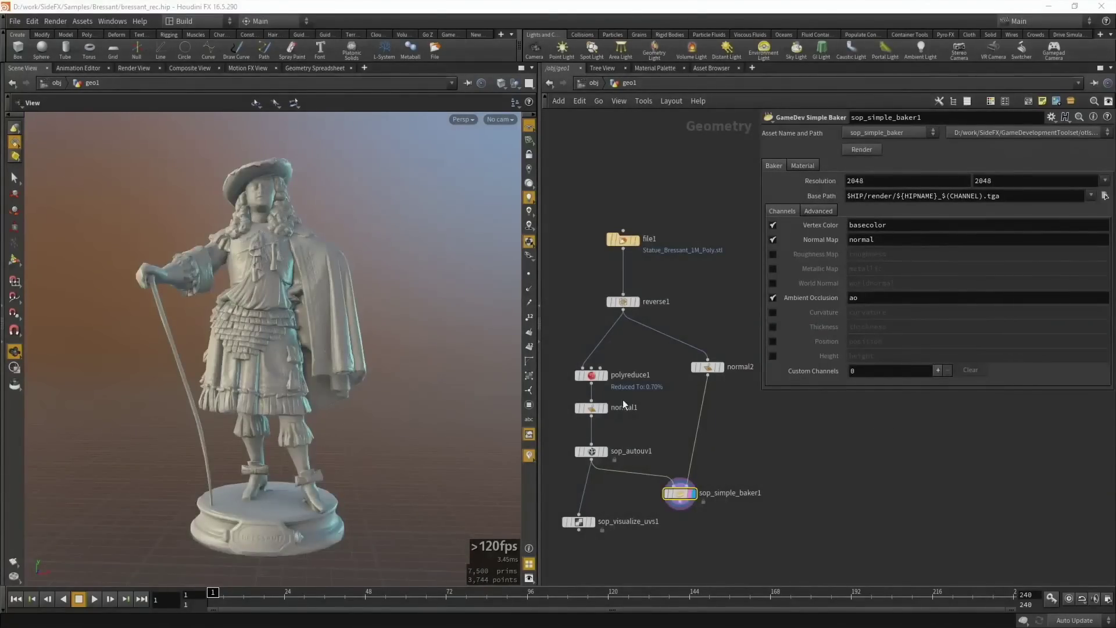
Display the PolyReduce result with wireframe over shading and set its number of polygons to keep to 5824.
left_click(604, 375)
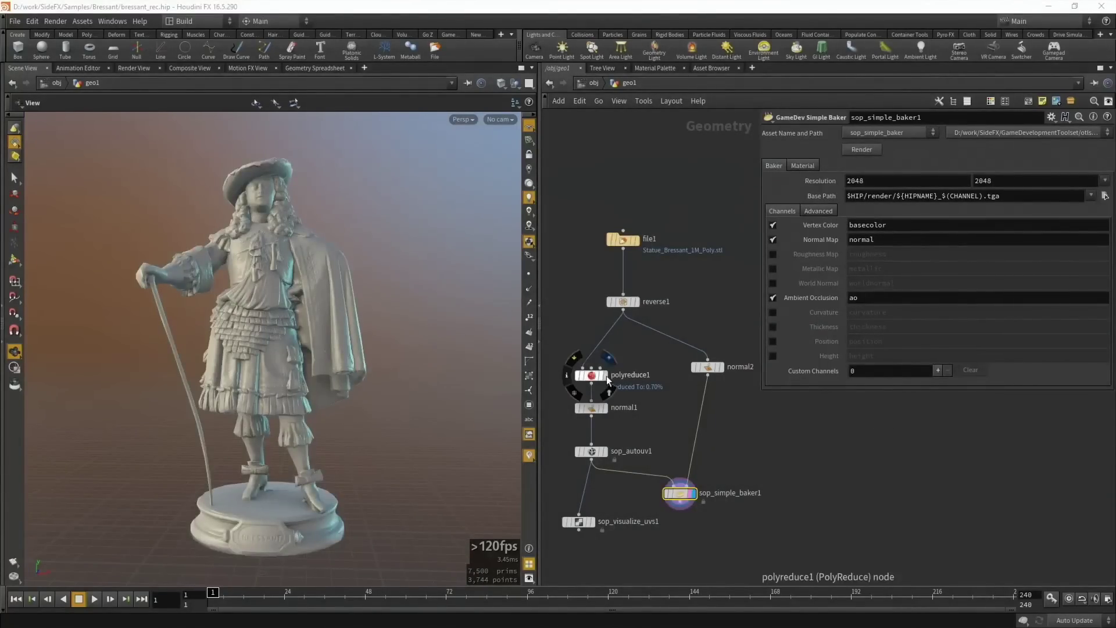
left_click(591, 374)
mouse_move(1052, 180)
left_mouse_down()
mouse_move(913, 184)
mouse_move(1016, 173)
left_mouse_up()
key("shift+w")
Enable continued reduction within quality tolerance on the PolyReduce node, set the tolerance to 0.0005, and check the node's geometry info.
left_click(930, 188)
left_click(882, 201)
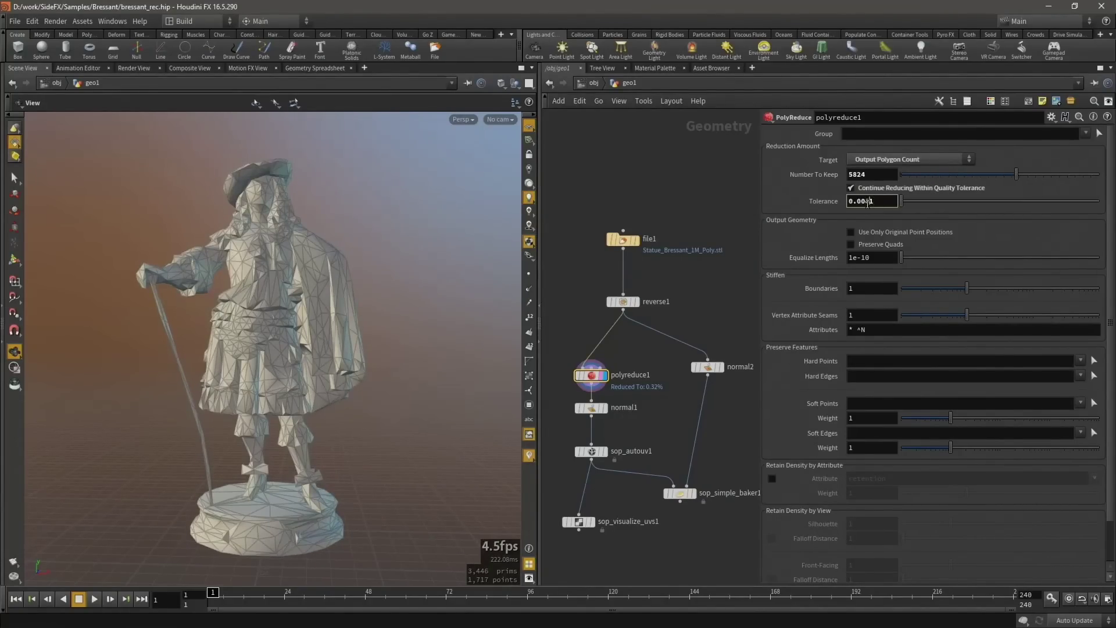
key("BackSpace")
key("Return")
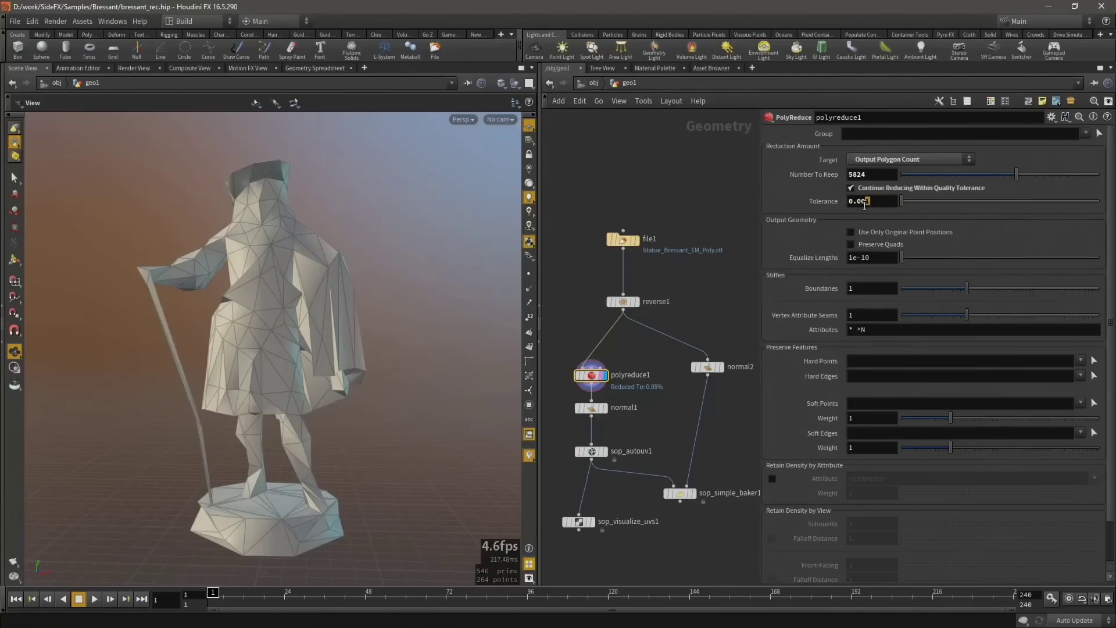
type("05")
key("Return")
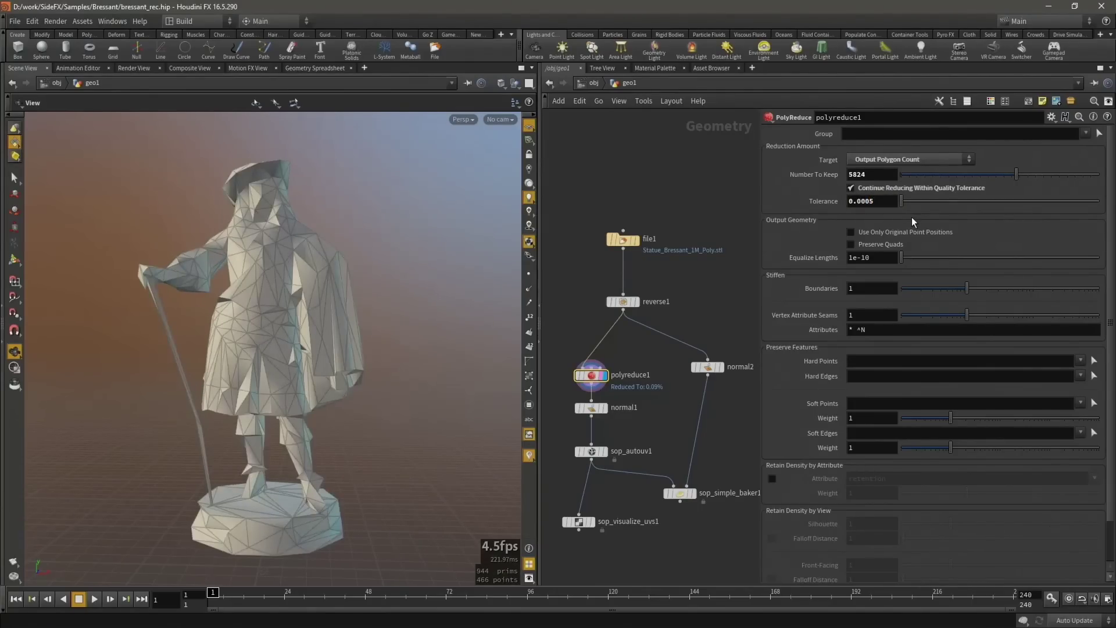
middle_click(591, 377)
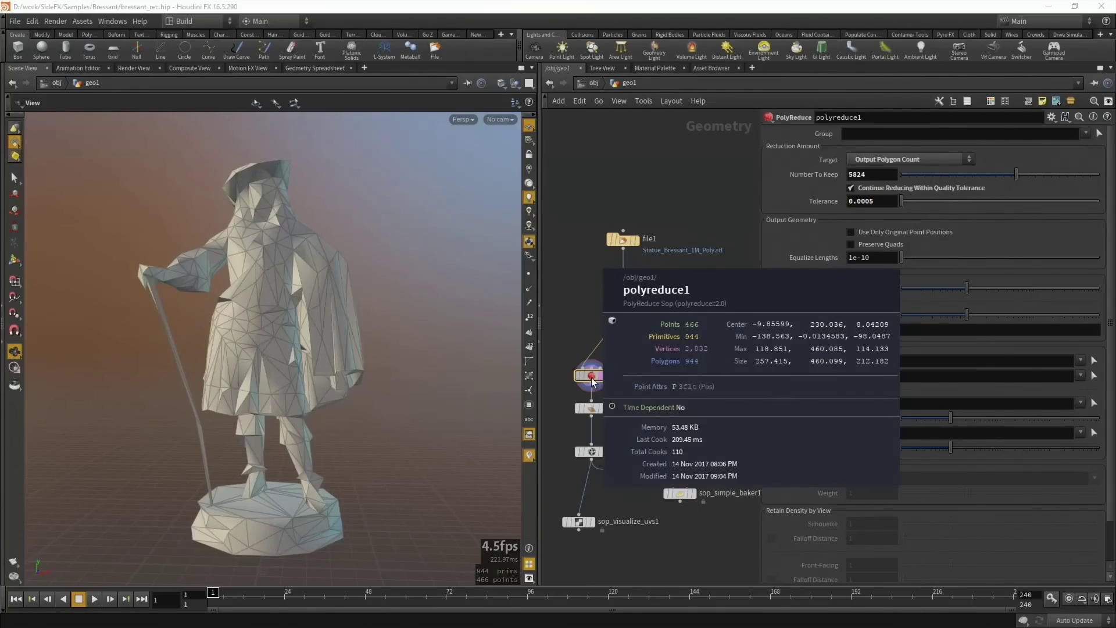
Examine the further-reduced statue through the Simple Baker and UV Visualize nodes, including its UV layout.
mouse_move(690, 499)
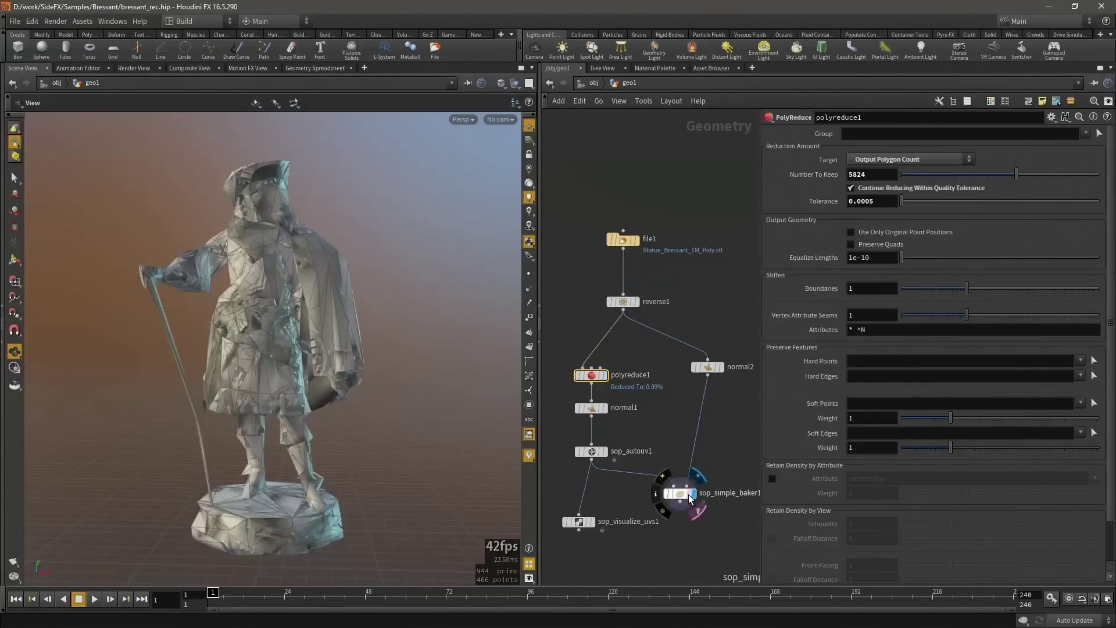
left_click(679, 494)
left_click(581, 523)
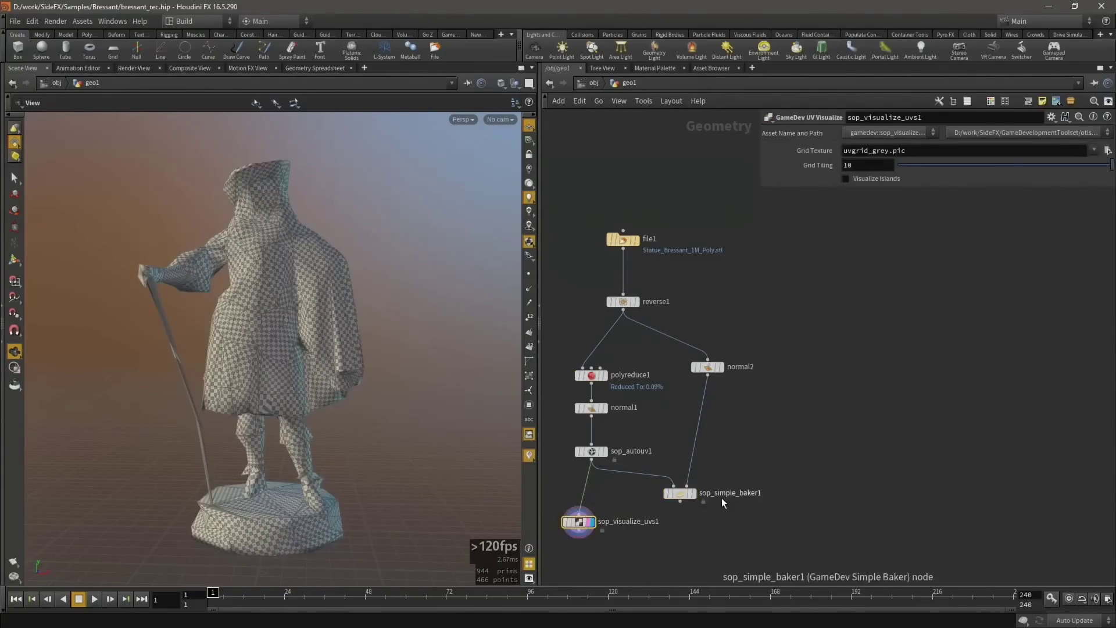
left_click(694, 493)
key("space+5")
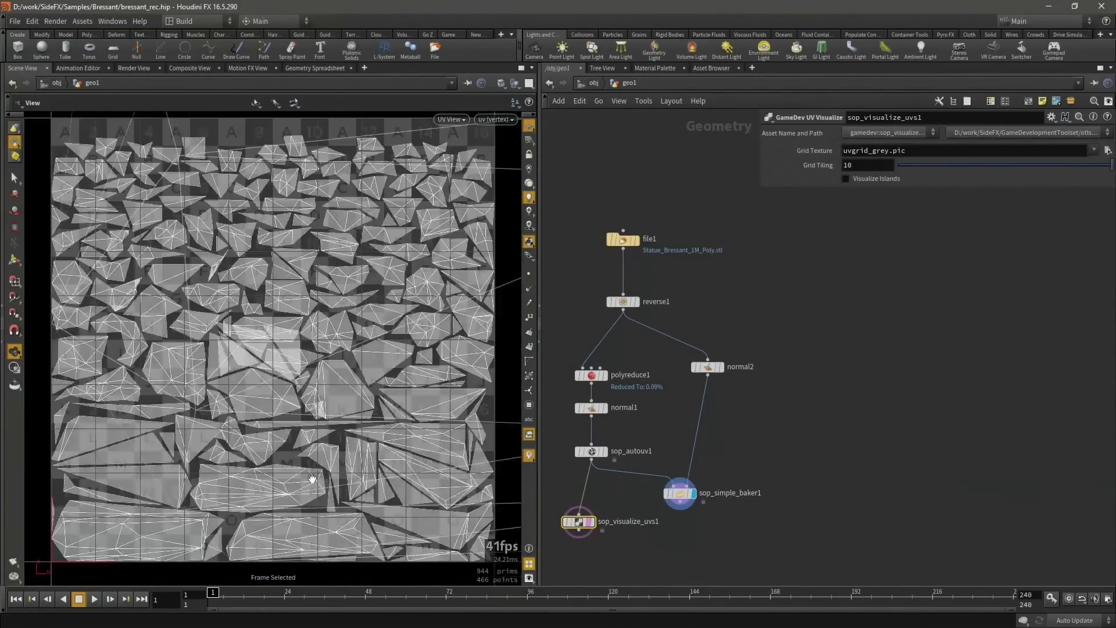
key("space+1")
Re-bake the maps onto the further-reduced statue, then compare it with and without wireframe and review the PolyReduce node's info.
left_click(689, 497)
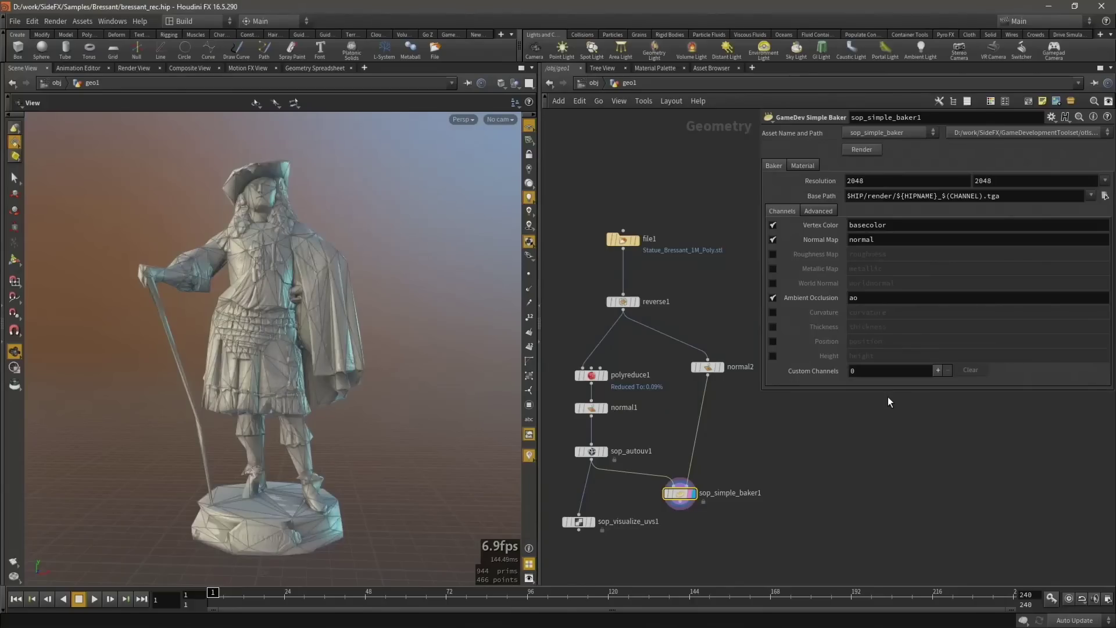
left_click_drag(433, 434, 319, 403)
key("shift+w")
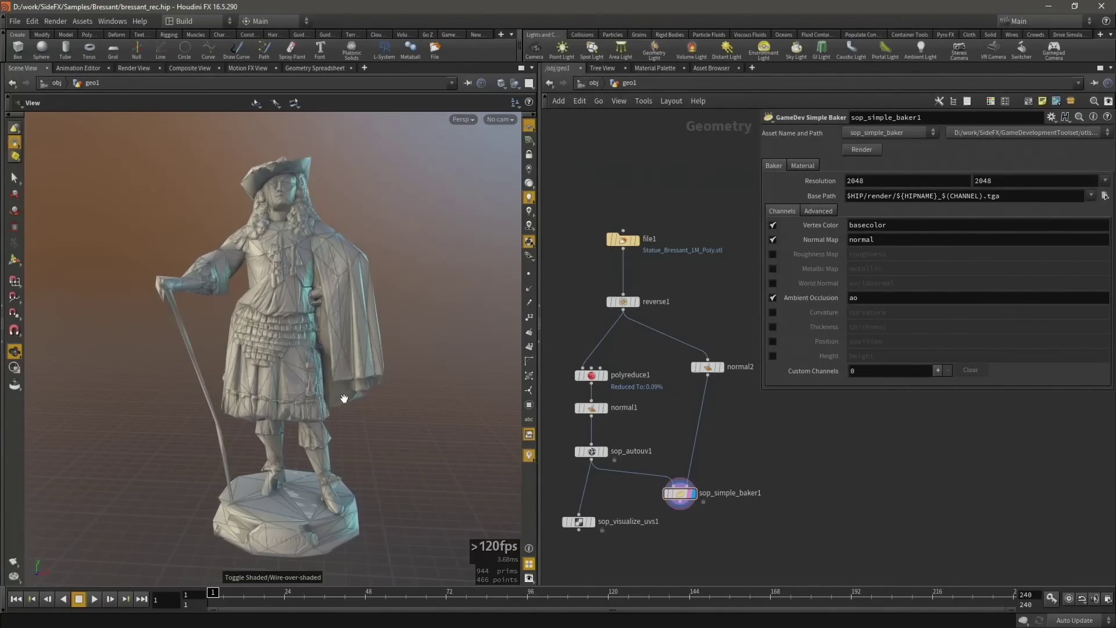
key("shift+w")
left_click(567, 376)
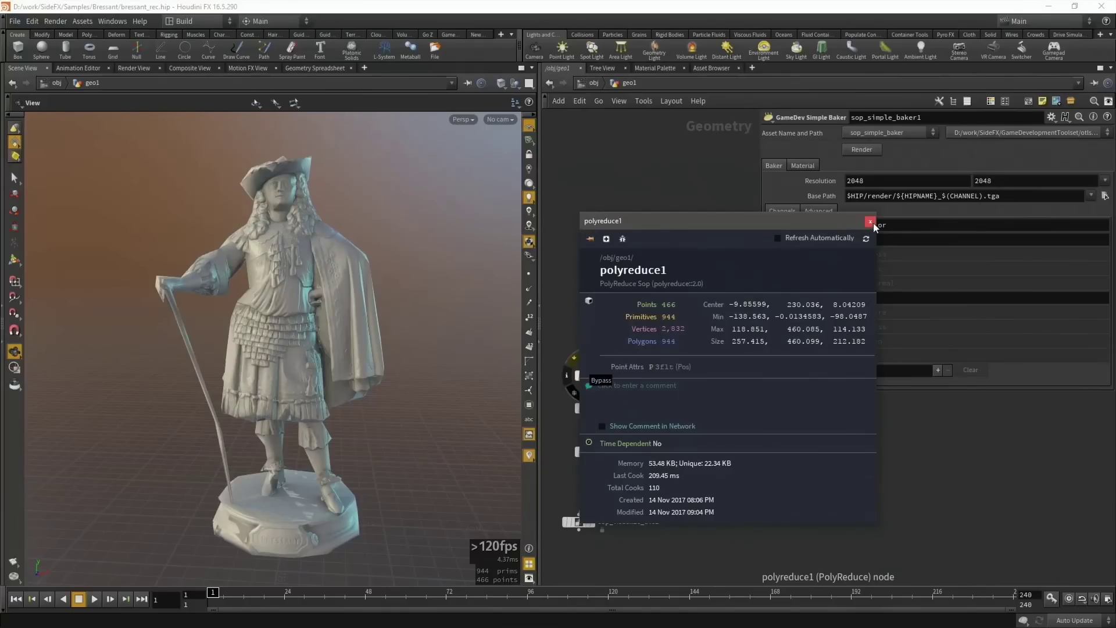
left_click(870, 221)
Set the PolyReduce tolerance to 0.0001 and check the resulting polygon count in the node's info.
left_click(583, 375)
left_click(877, 201)
type("1")
key("Return")
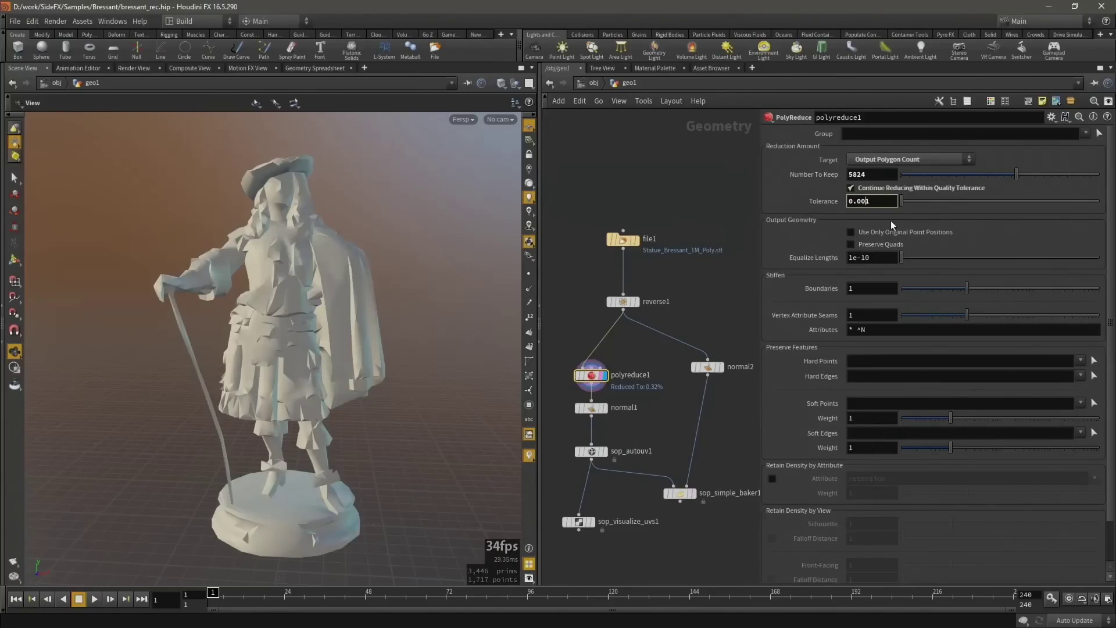
key("BackSpace")
key("Return")
type("0")
key("Return")
left_click(569, 378)
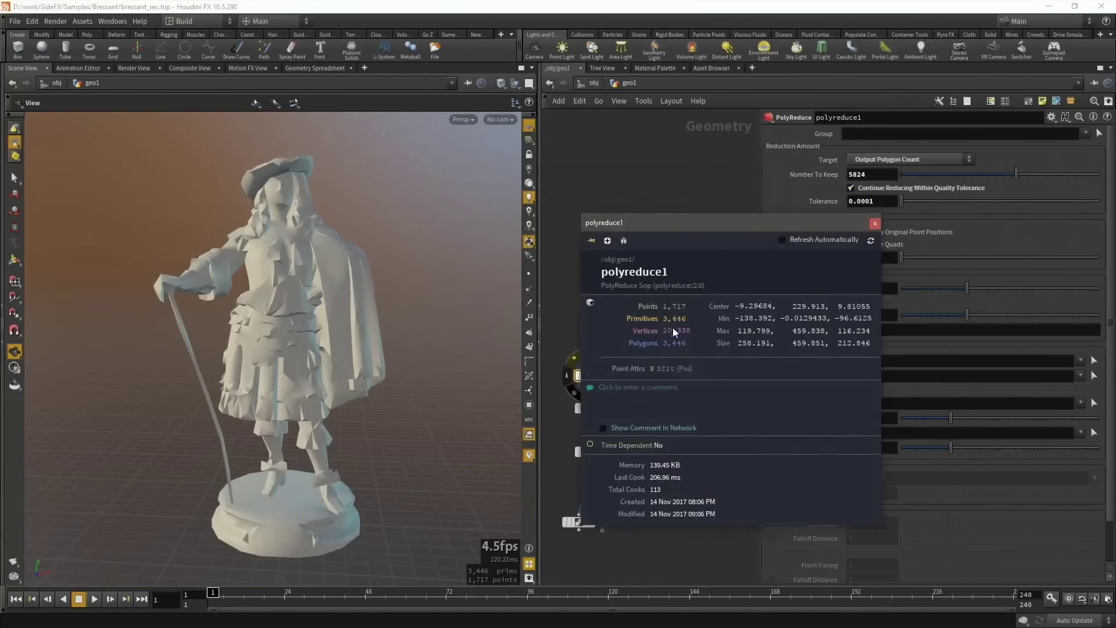
left_click(875, 223)
Display the Simple Baker and re-bake the maps, then inspect the statue and review the PolyReduce node's polygon count.
left_click(693, 498)
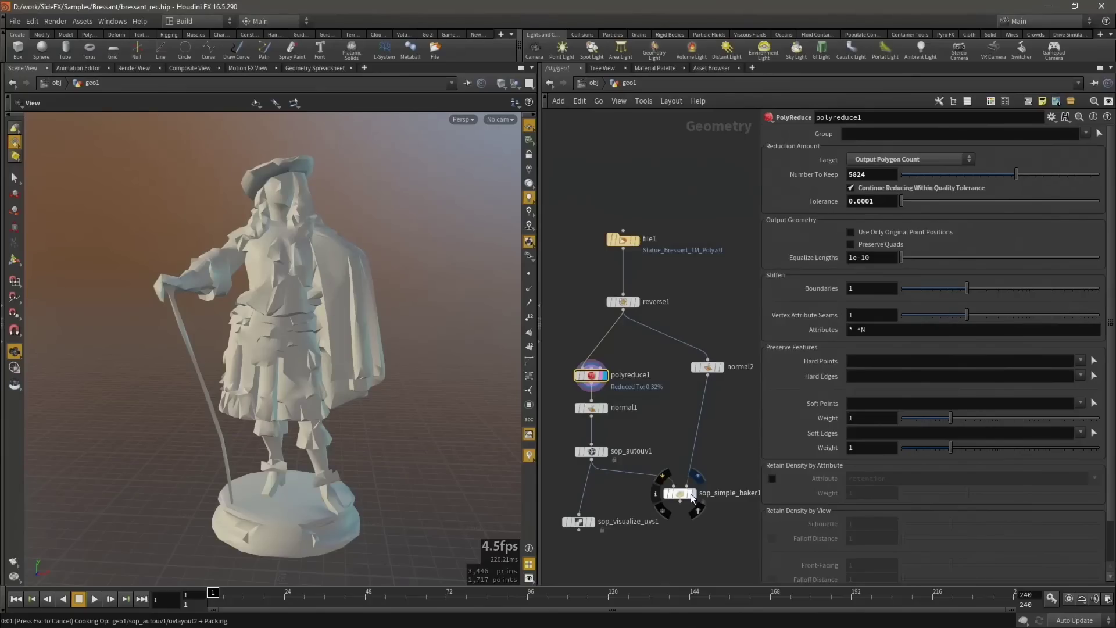
left_click(680, 494)
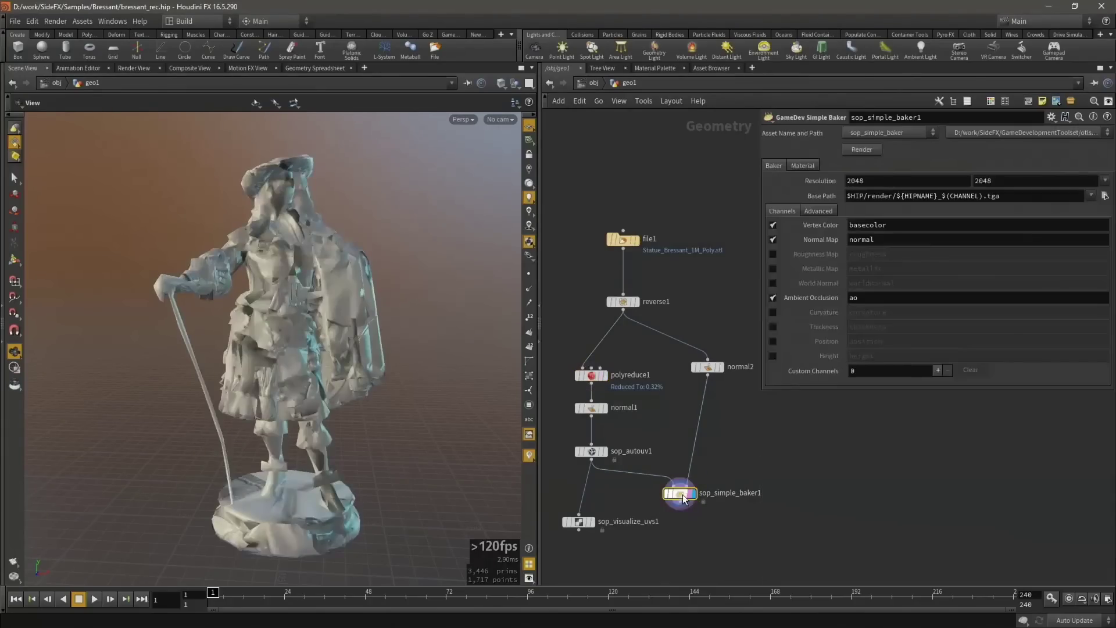
left_click(860, 150)
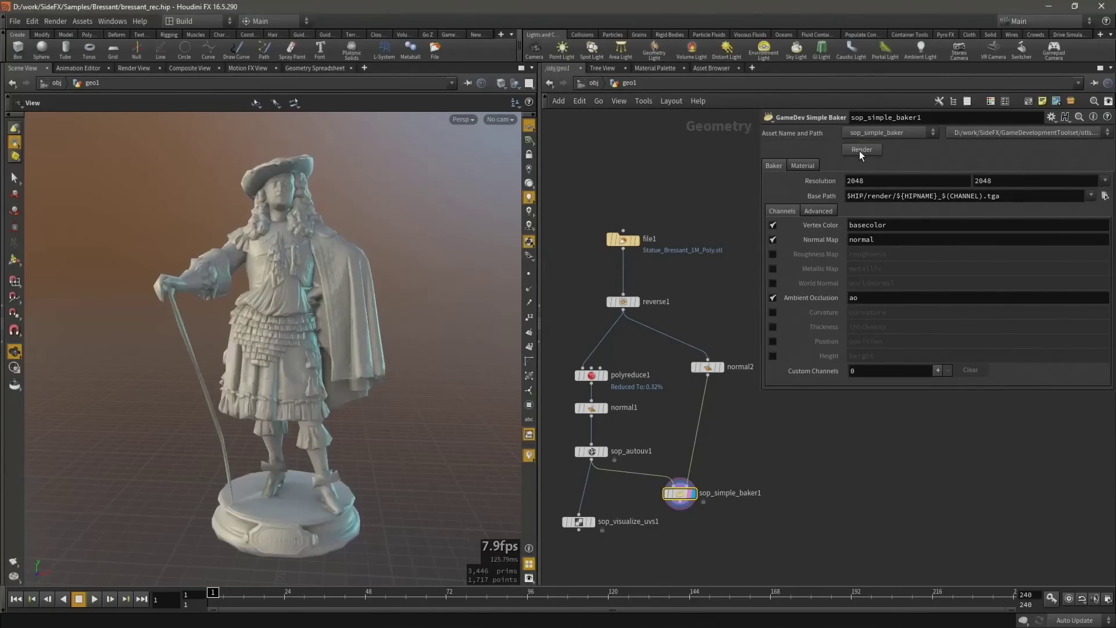
mouse_move(331, 399)
left_mouse_down("alt")
mouse_move(360, 395)
mouse_move(313, 378)
mouse_move(342, 378)
mouse_move(184, 389)
mouse_move(360, 376)
mouse_move(286, 373)
mouse_move(207, 403)
mouse_move(282, 384)
mouse_move(230, 383)
mouse_move(242, 368)
mouse_move(343, 381)
left_mouse_up("alt")
left_click(571, 375)
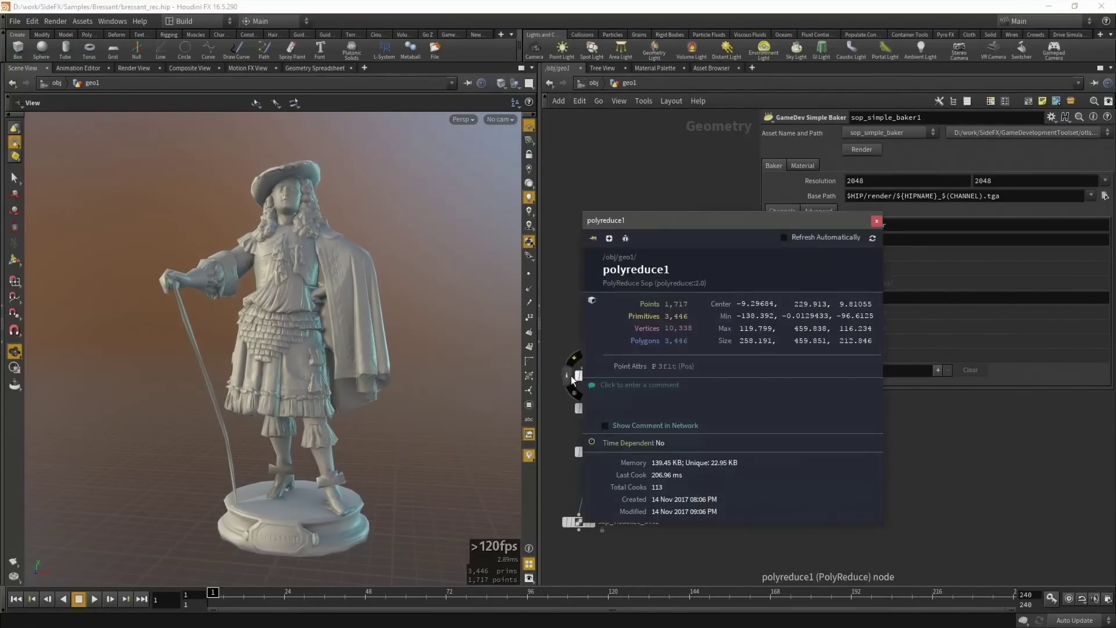
left_click(876, 221)
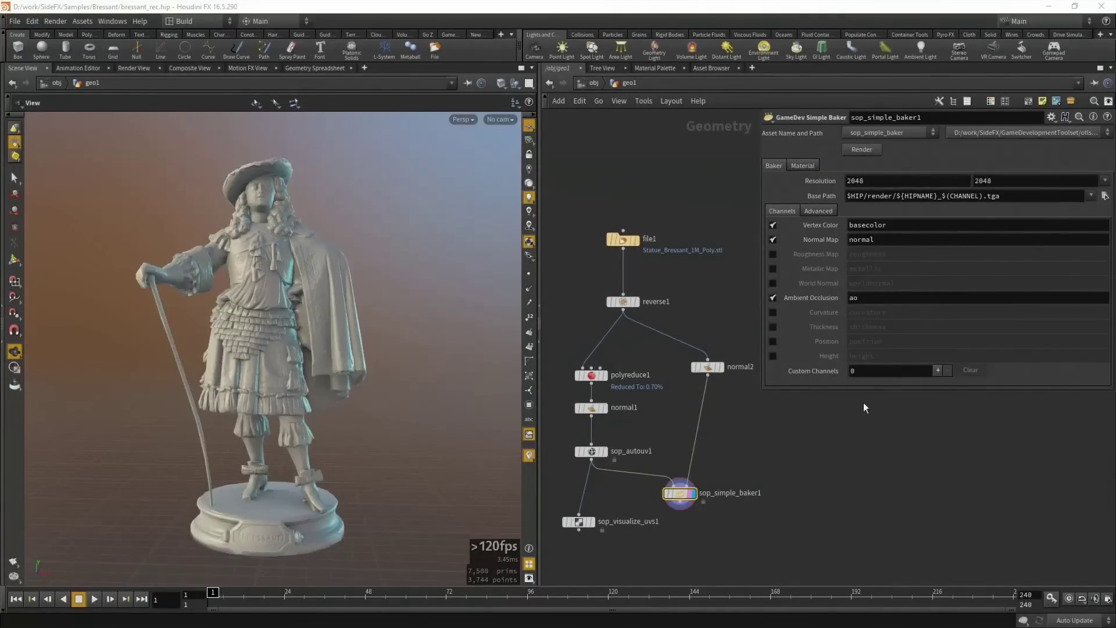
Display the PolyReduce result, set its number of polygons to keep to 6442, and toggle on the wireframe overlay.
left_click(598, 375)
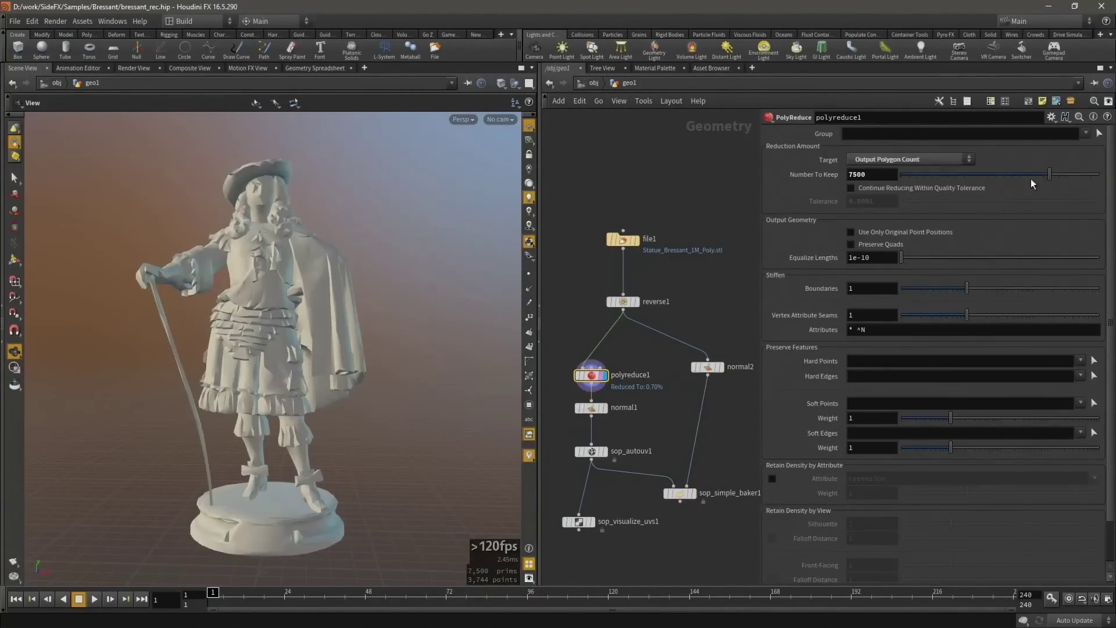
left_click_drag(1037, 182, 1028, 180)
key("shift+w")
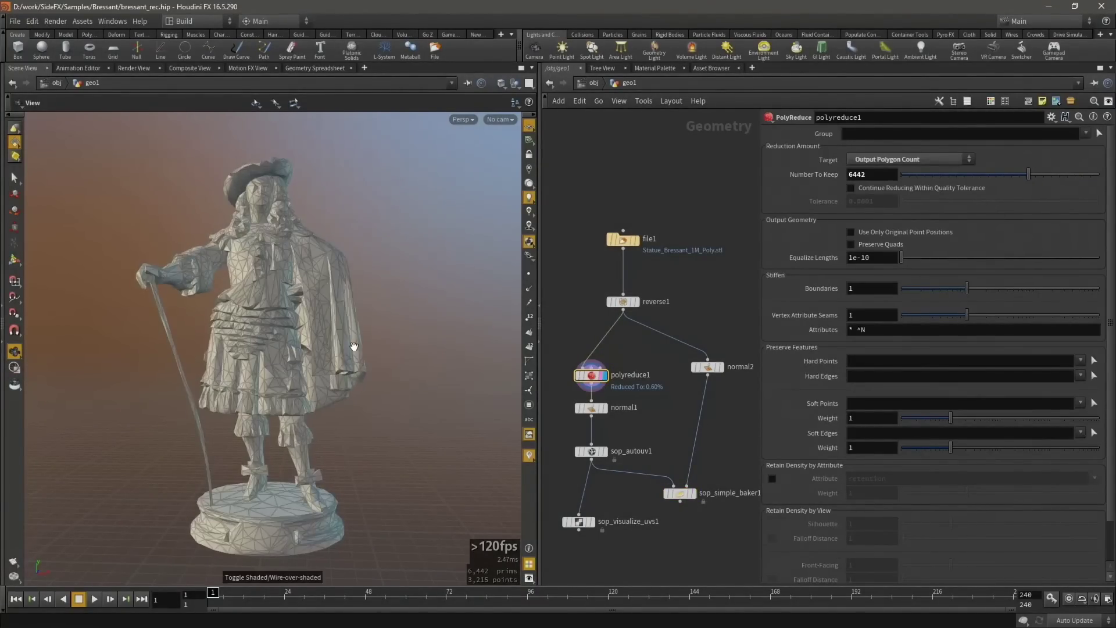